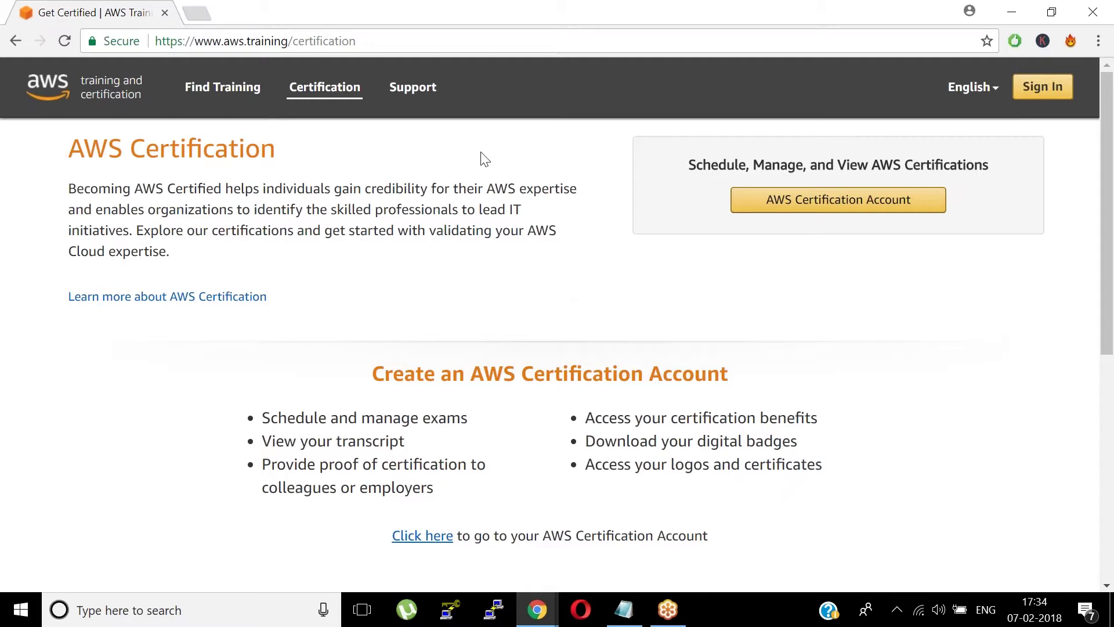
- Scroll down the certification page and go to the AWS Certification Account sign-in page
click(432, 39)
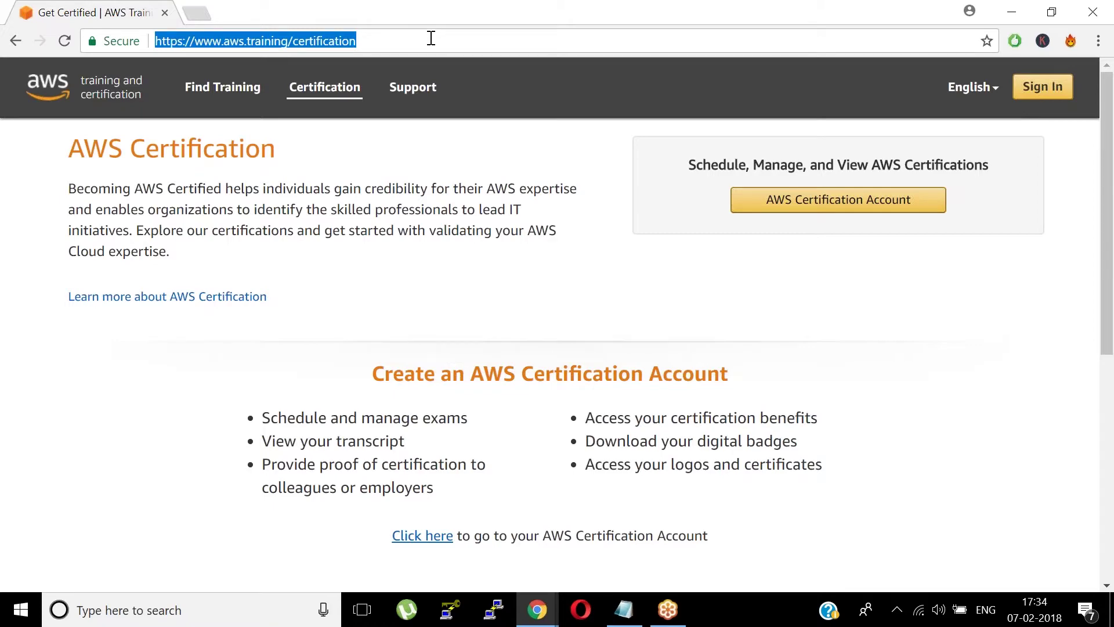
click(904, 361)
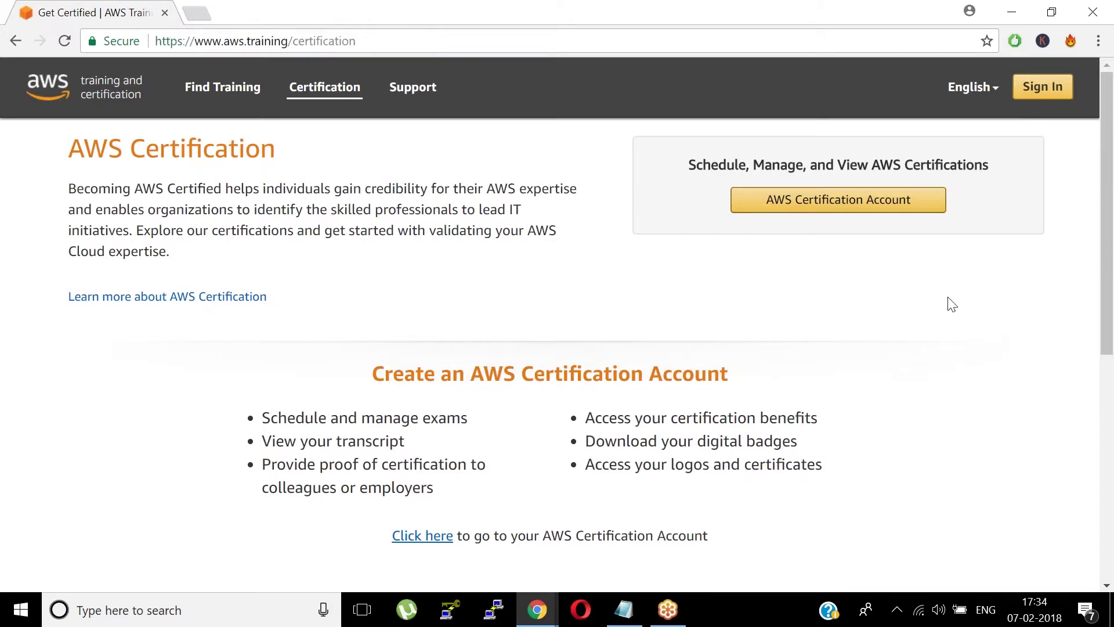
scroll(987, 313, down, 6)
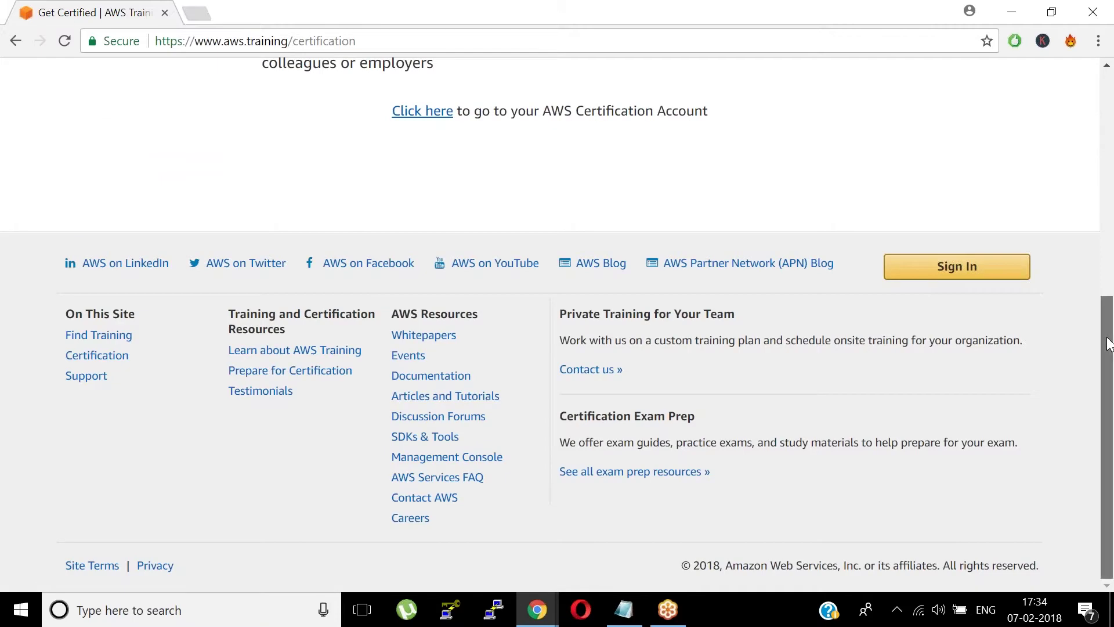
drag(1108, 344, 1070, 64)
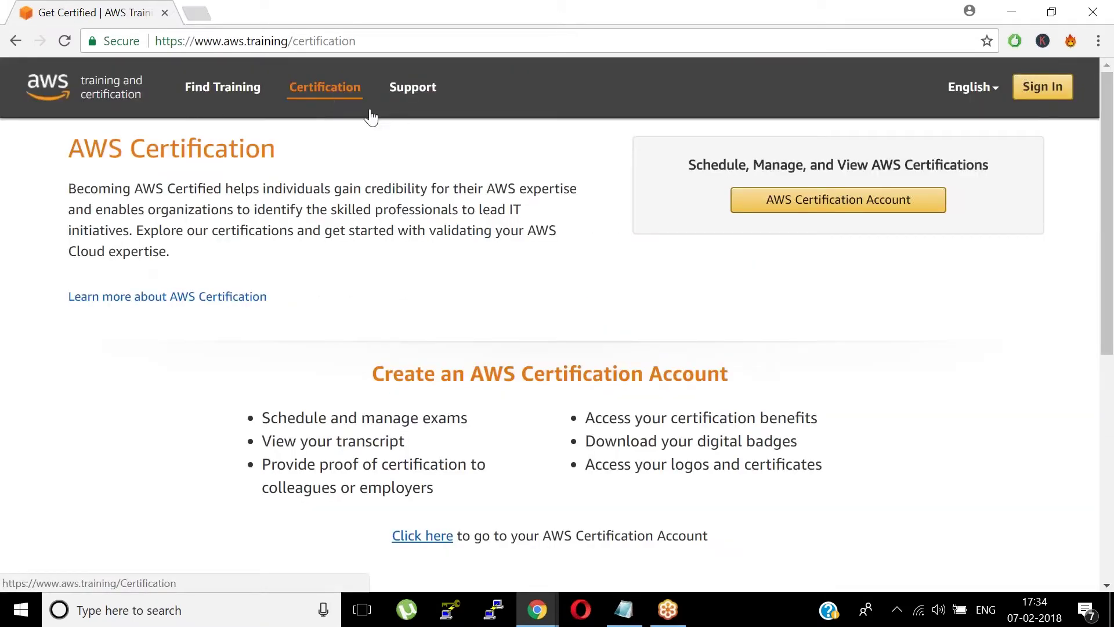
click(826, 206)
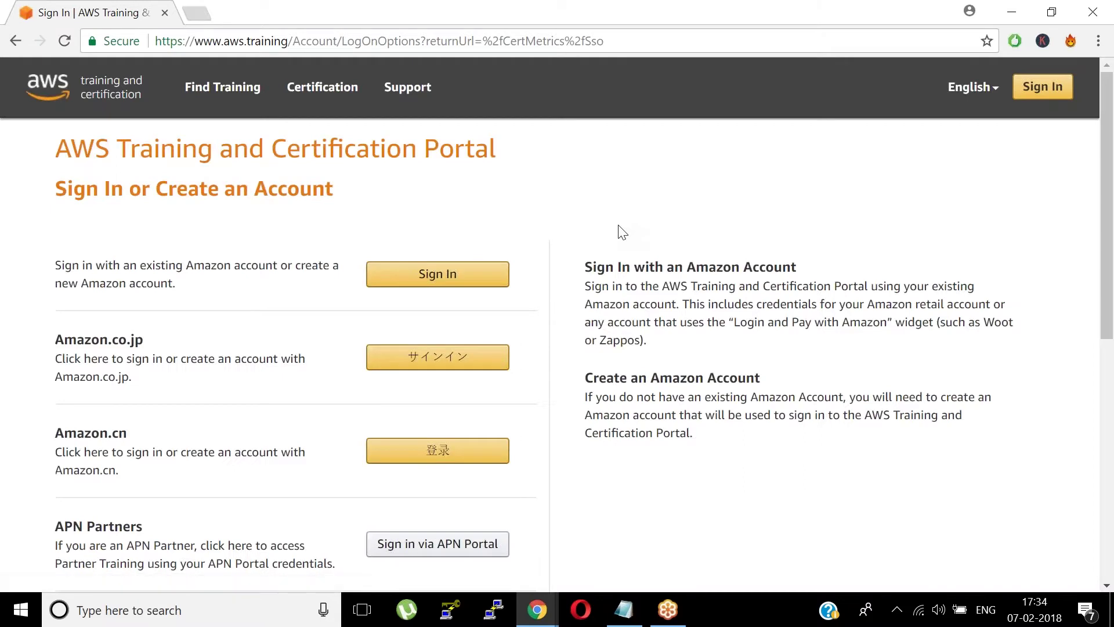
- Begin a new Amazon account named Zeedup Technologies and start entering the email address
click(465, 278)
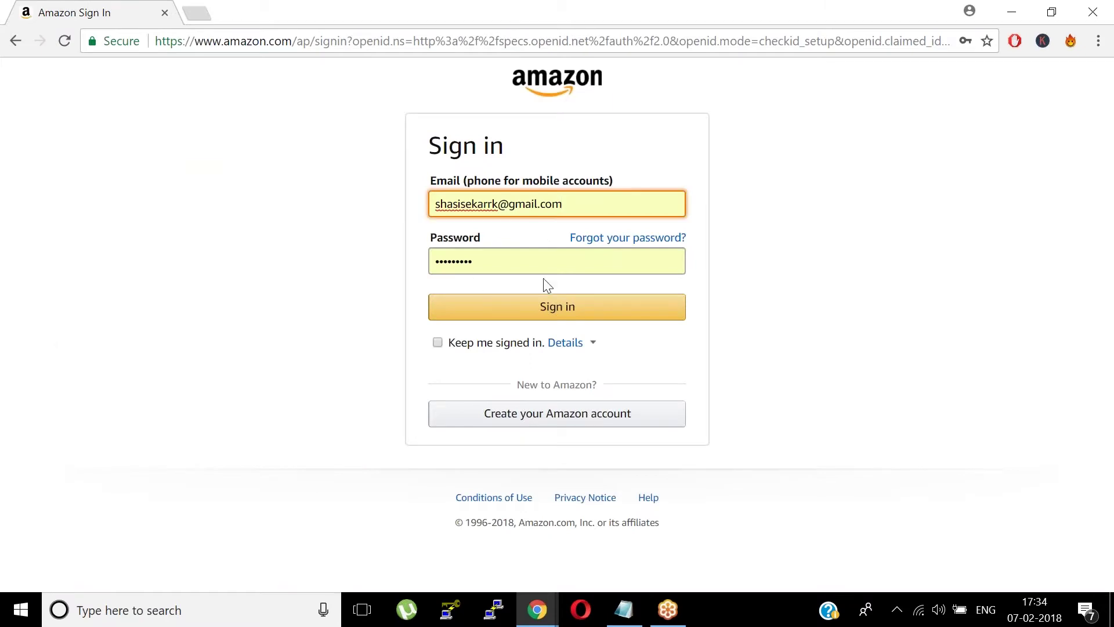
click(561, 425)
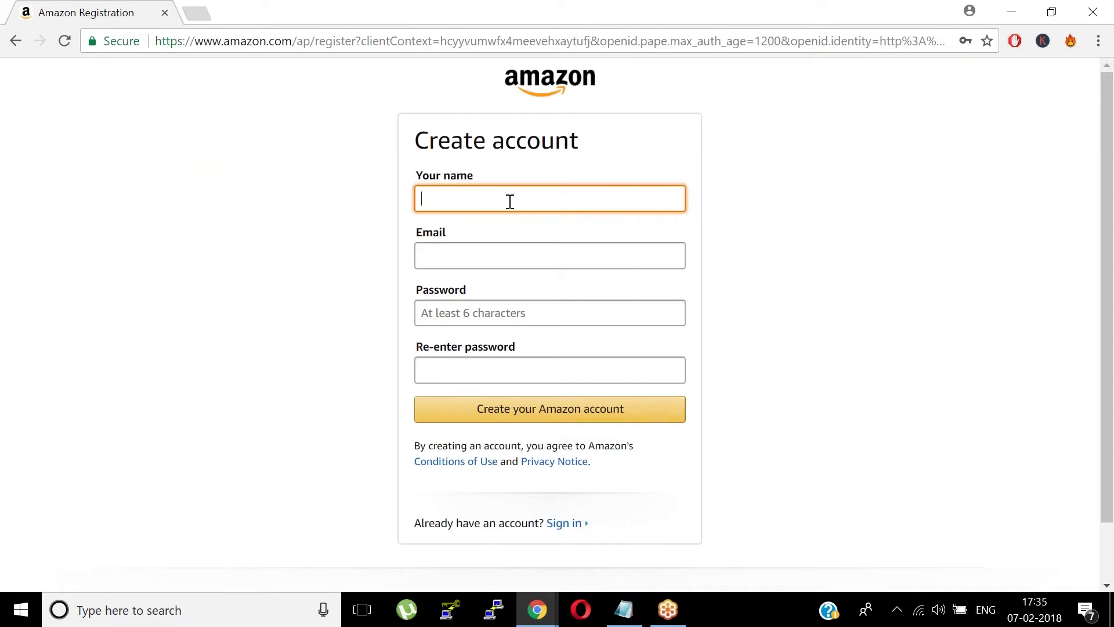
text(Zeedup Technologies)
key(Tab)
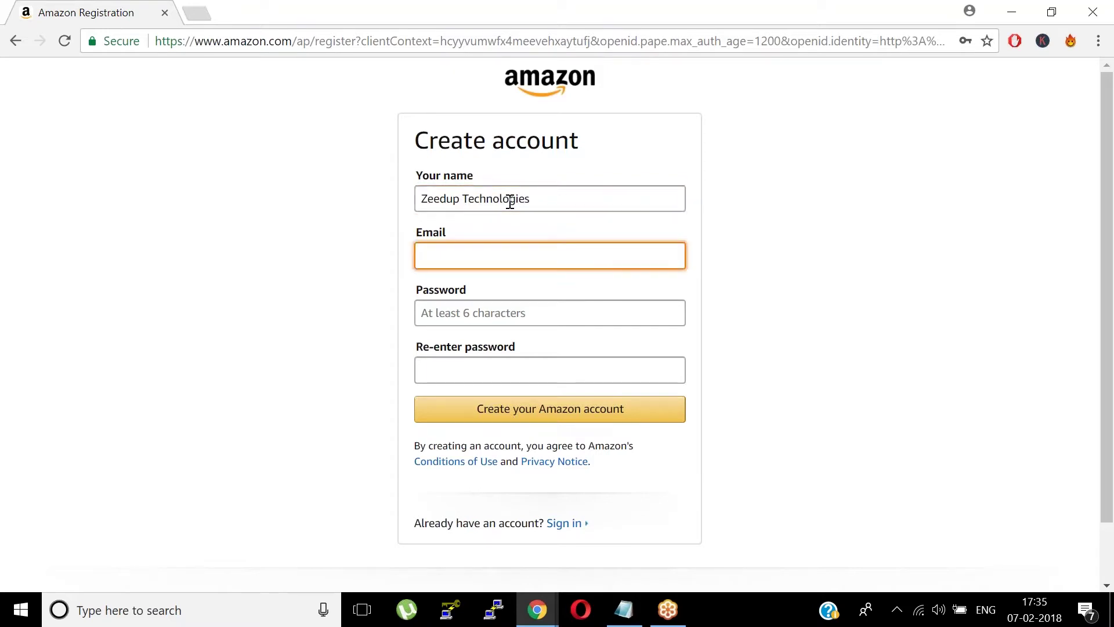
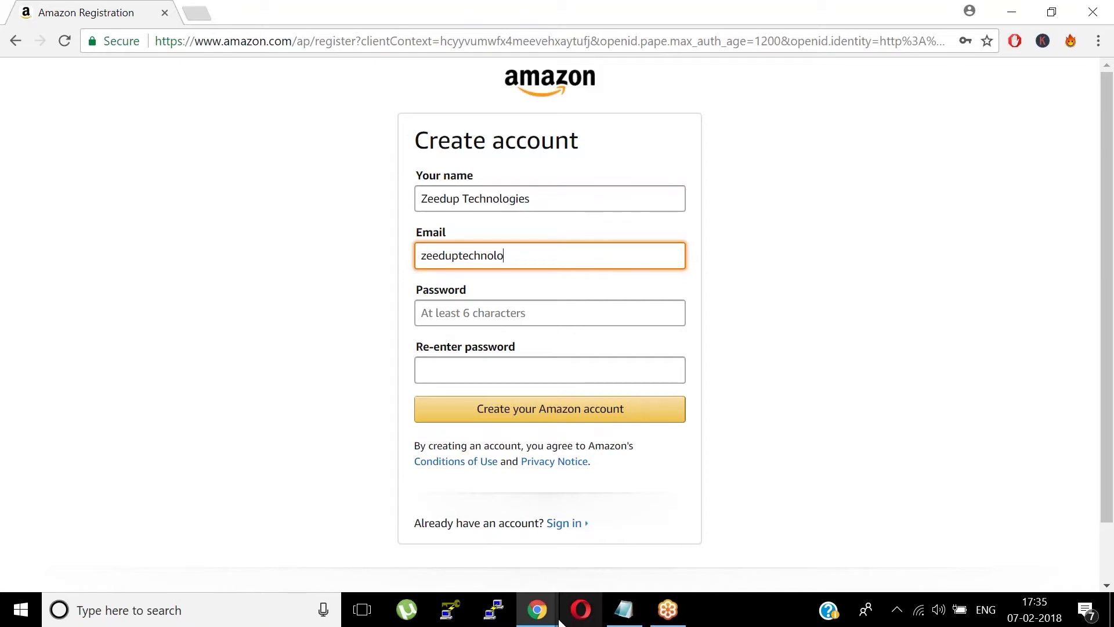
key(alt+Tab)
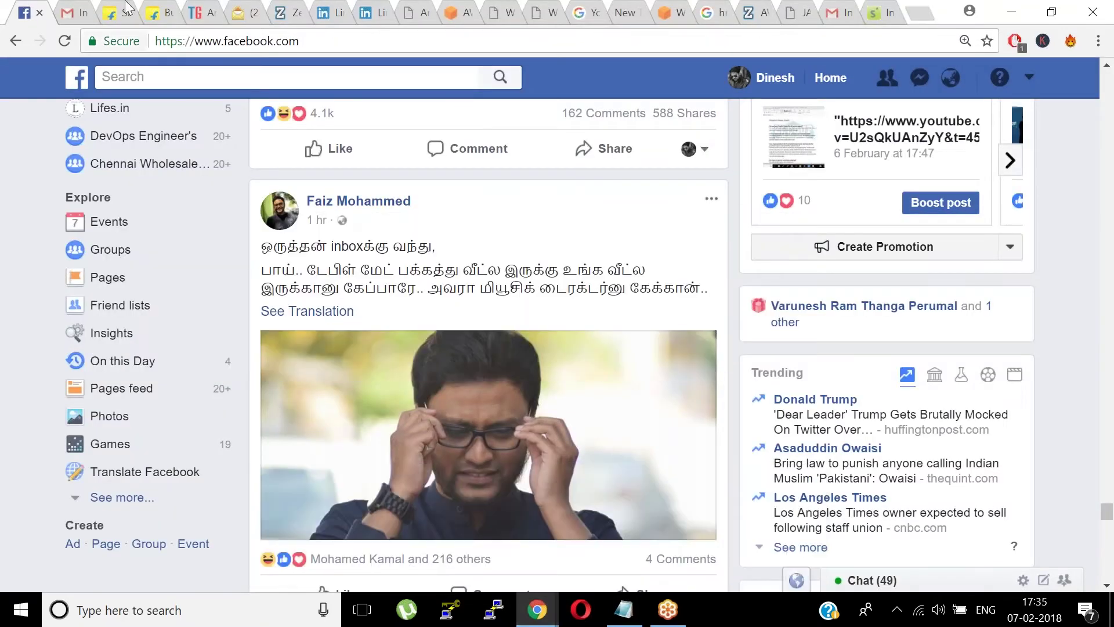
- Look up the new Gmail account's email address, then return to the Amazon form
click(84, 8)
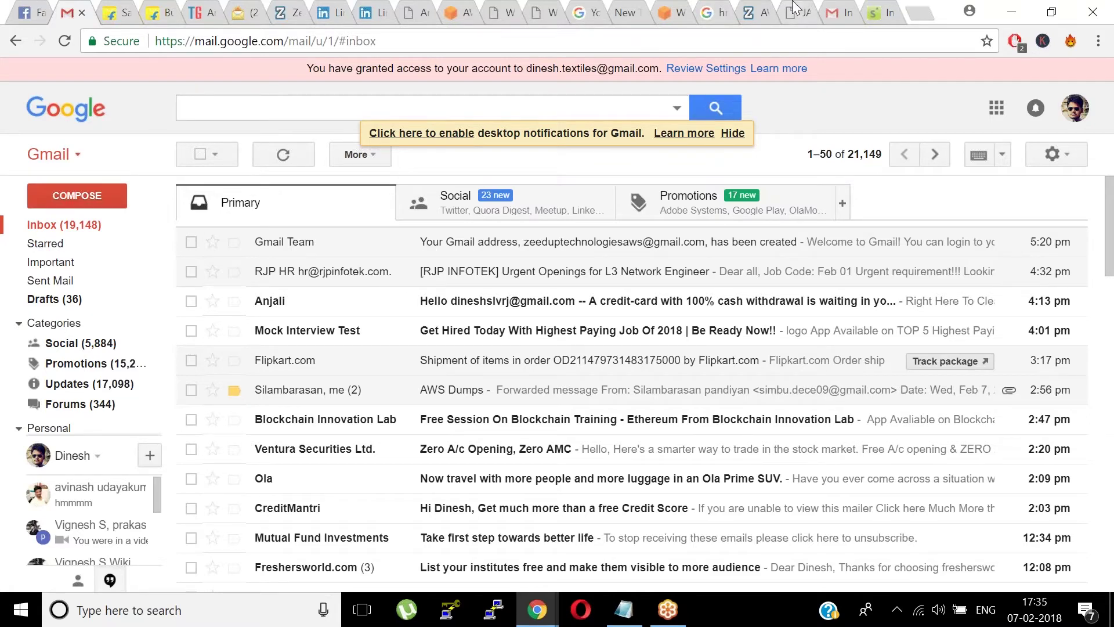
click(797, 10)
click(833, 10)
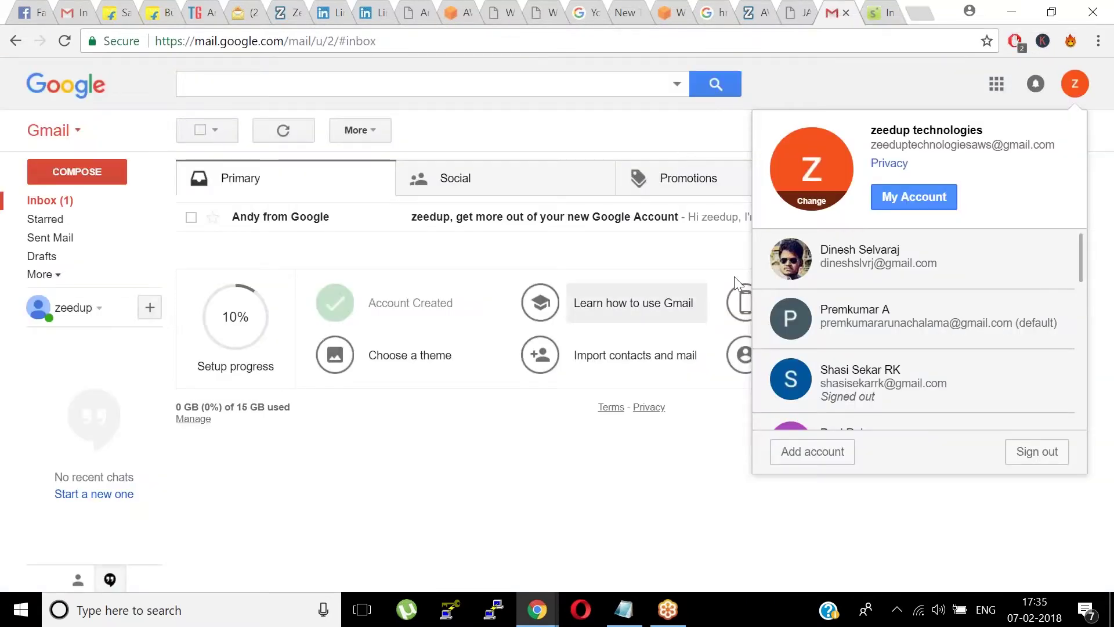
drag(1062, 152, 875, 148)
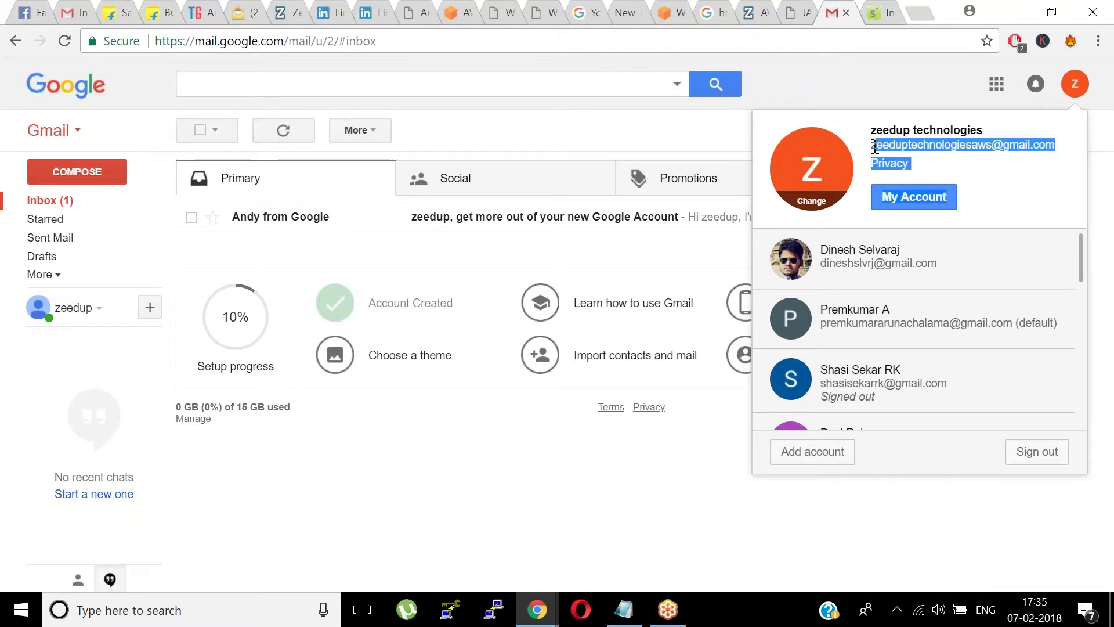
click(486, 247)
key(alt+Tab)
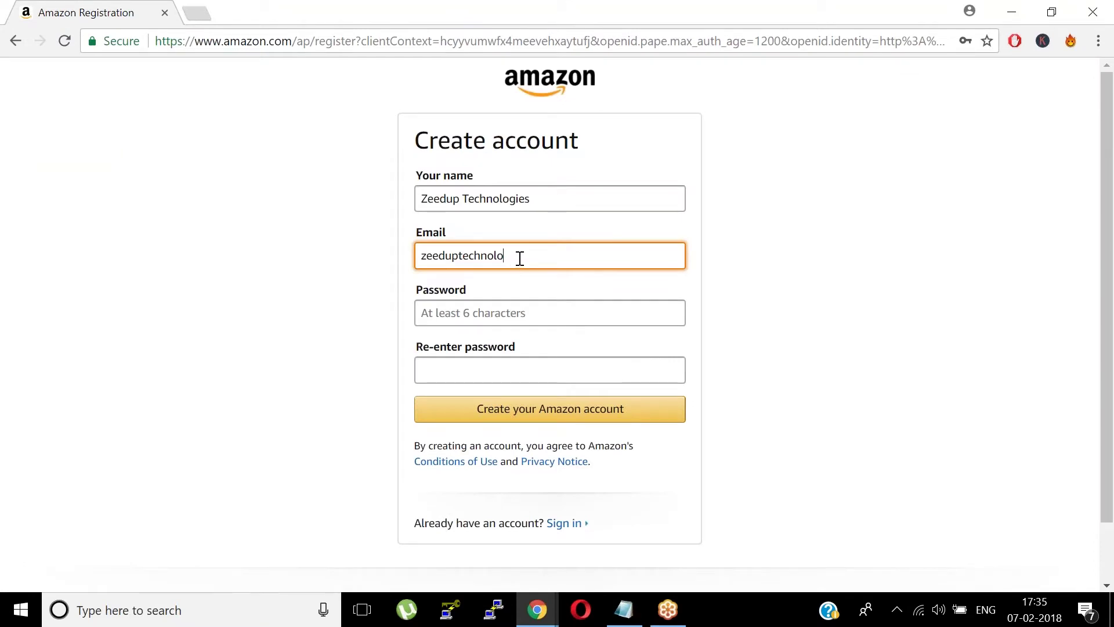
- Finish the email address, enter and confirm the password, and create the Amazon account
key(Tab)
click(517, 308)
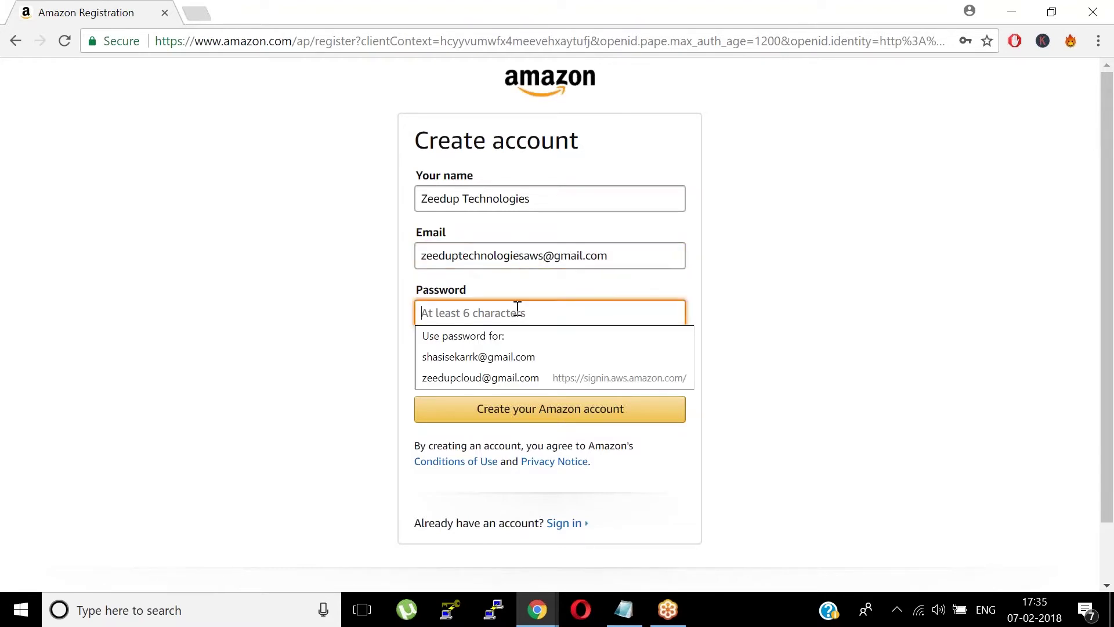
text(••••••)
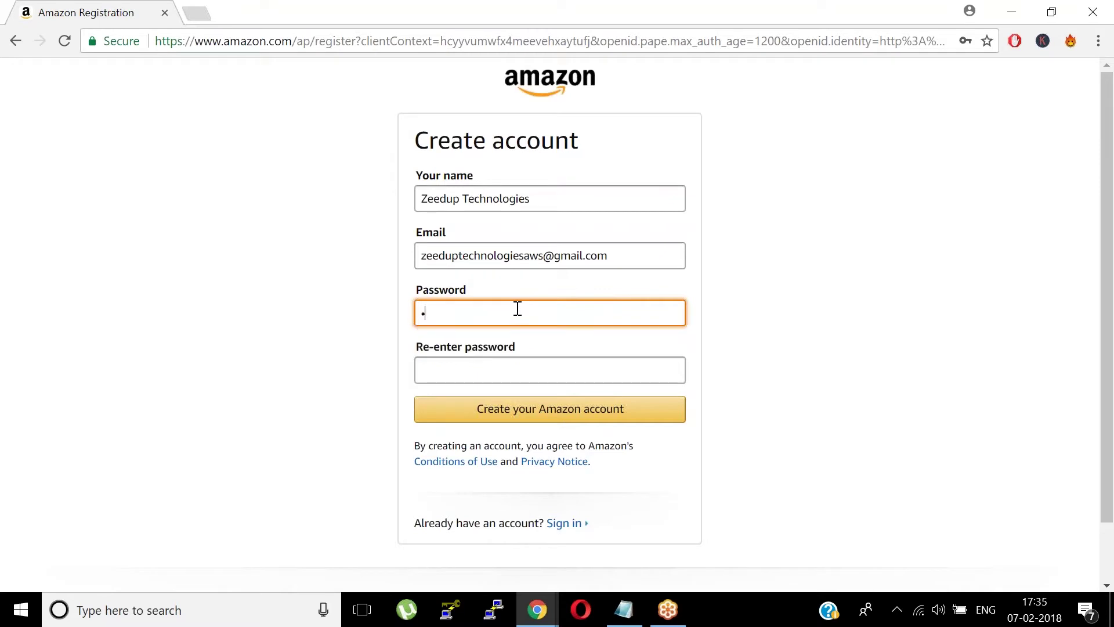
text(••)
key(Tab)
text(••••••••)
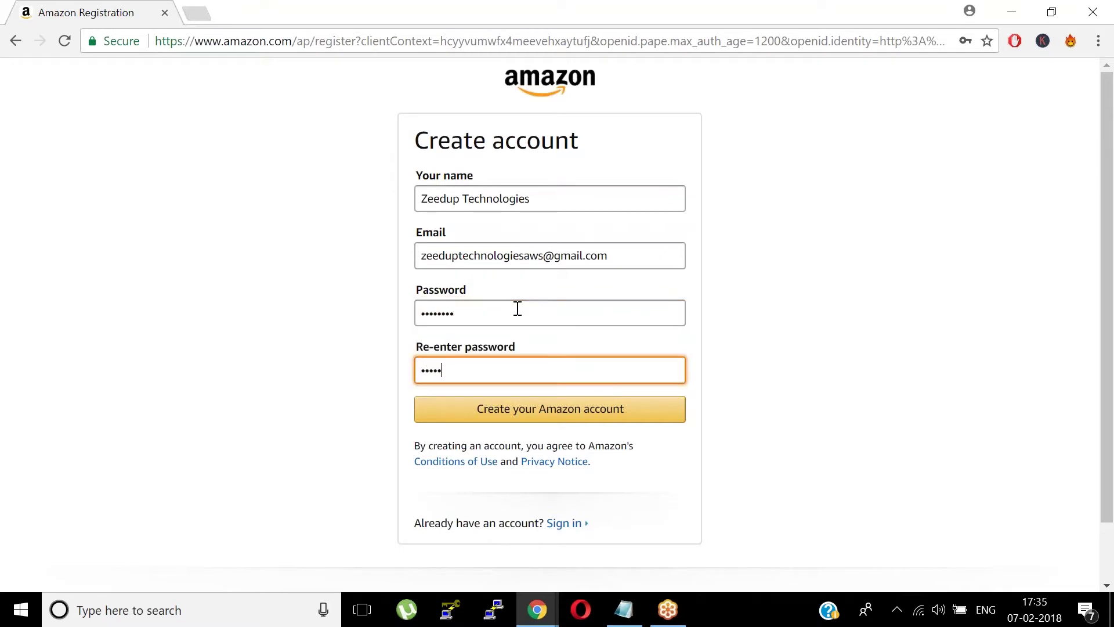
click(549, 408)
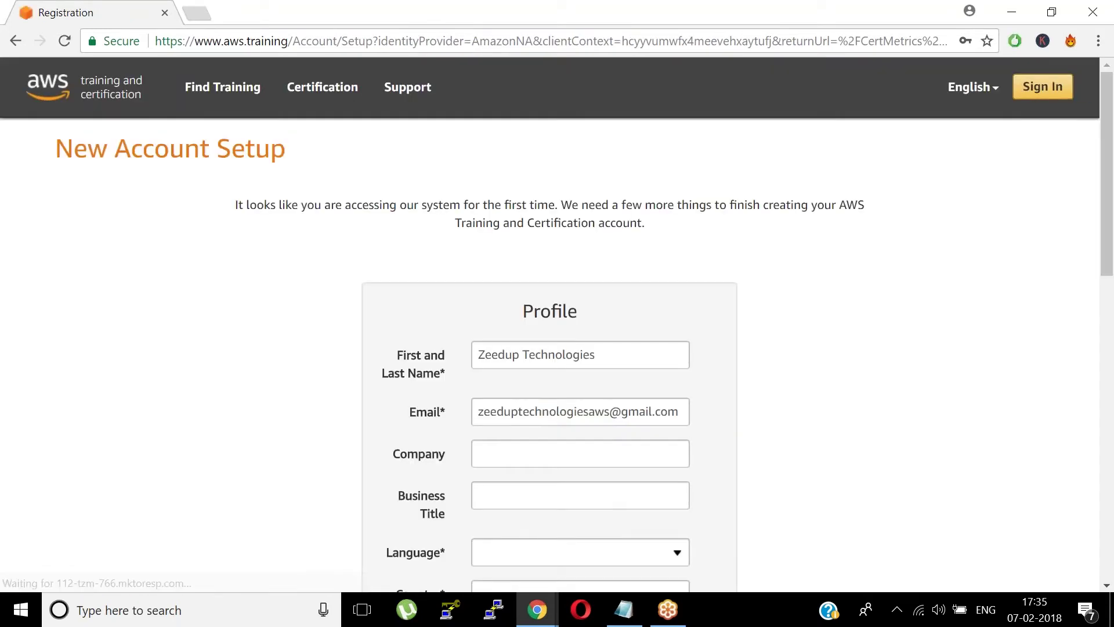
- Fill in the profile with company Zeedup Technologies, title Manager and language English
scroll(741, 263, down, 3)
click(479, 240)
text(Zeedup)
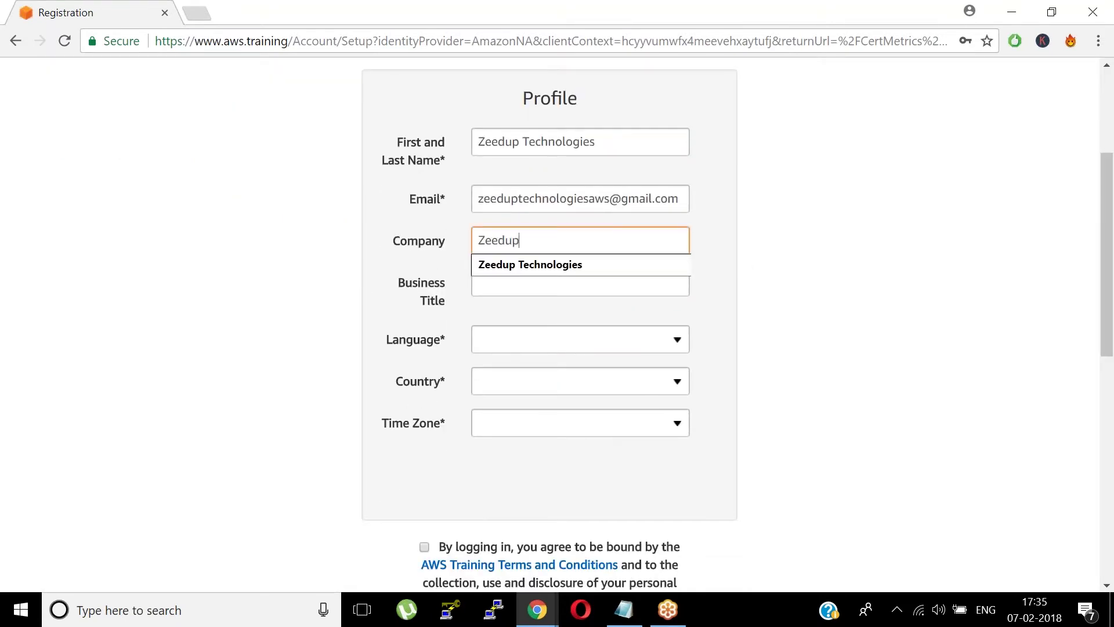
key(Down)
click(599, 265)
click(558, 276)
text(Manager)
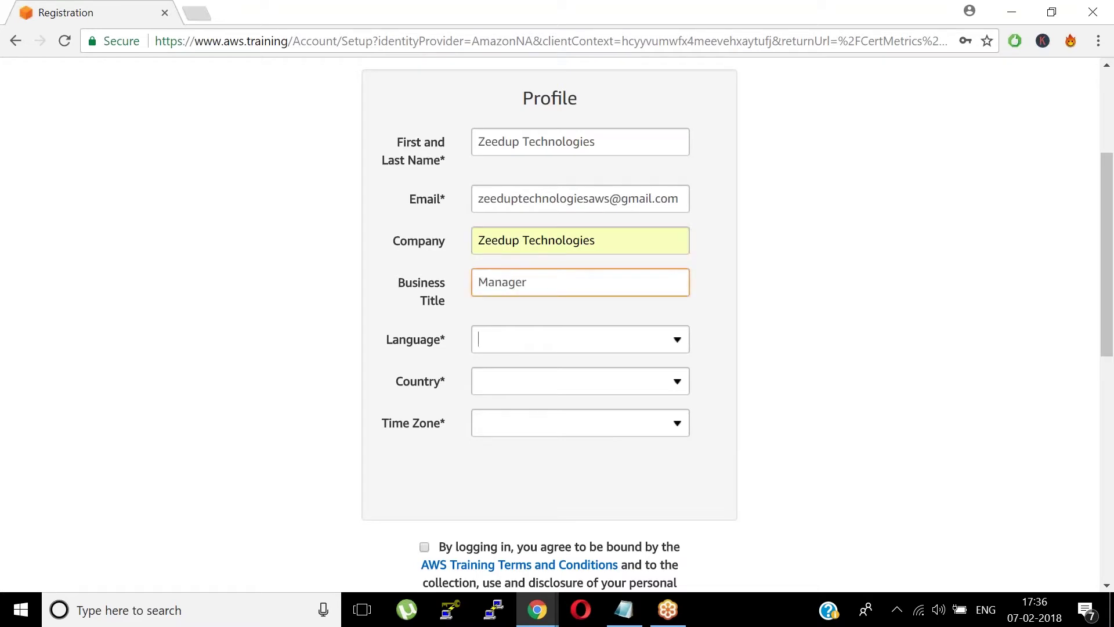
key(Tab)
text(E)
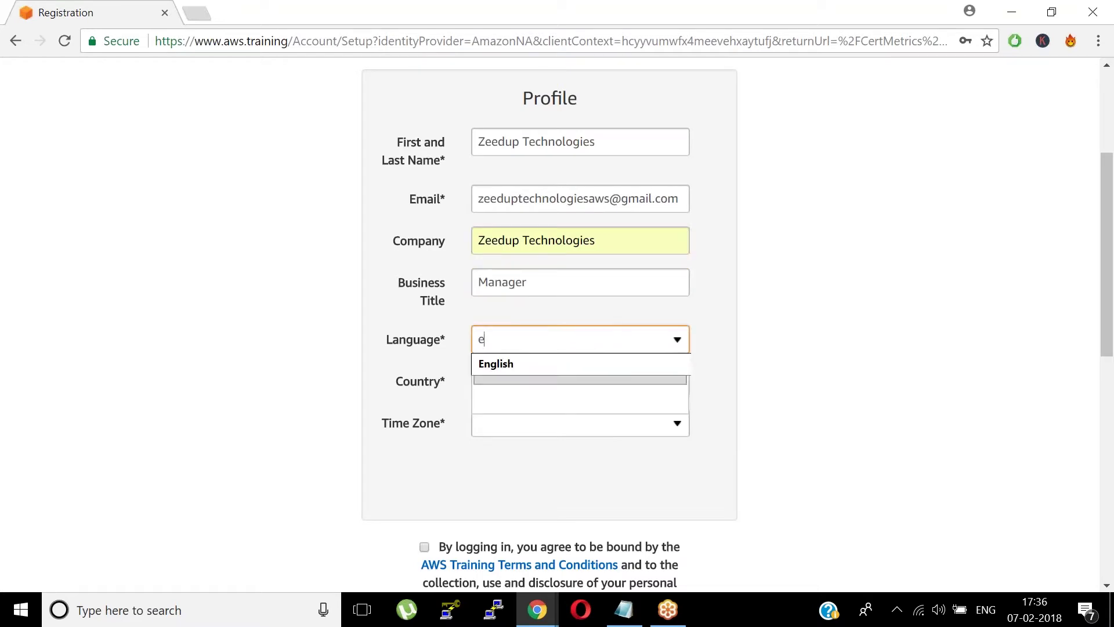
click(524, 357)
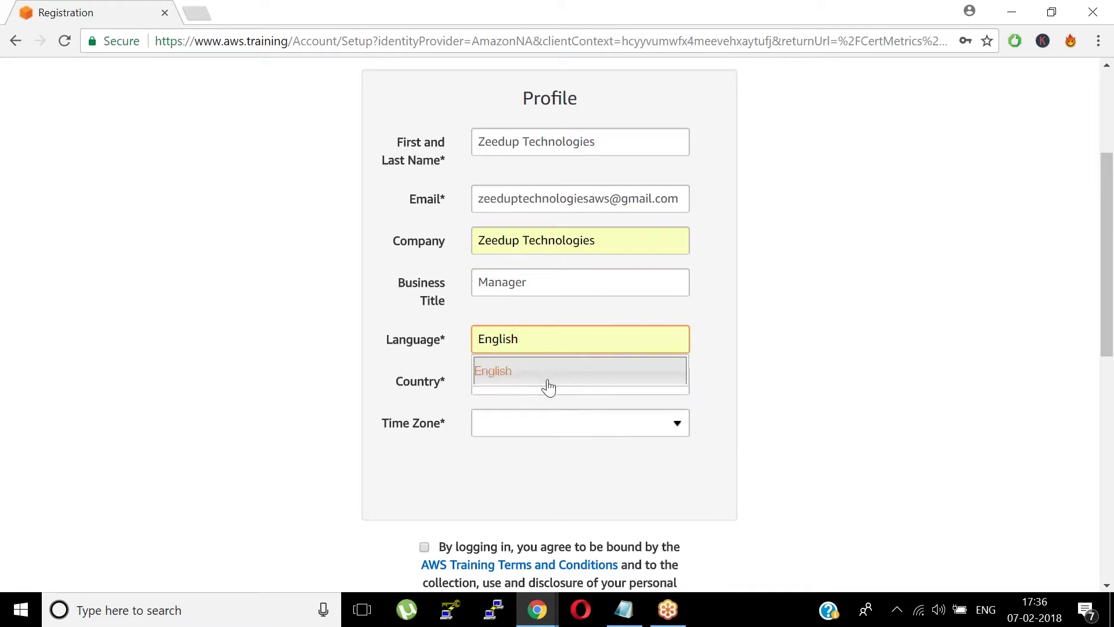
click(516, 377)
- Set country to India and time zone to India Standard Time, accept the terms, and save
click(520, 386)
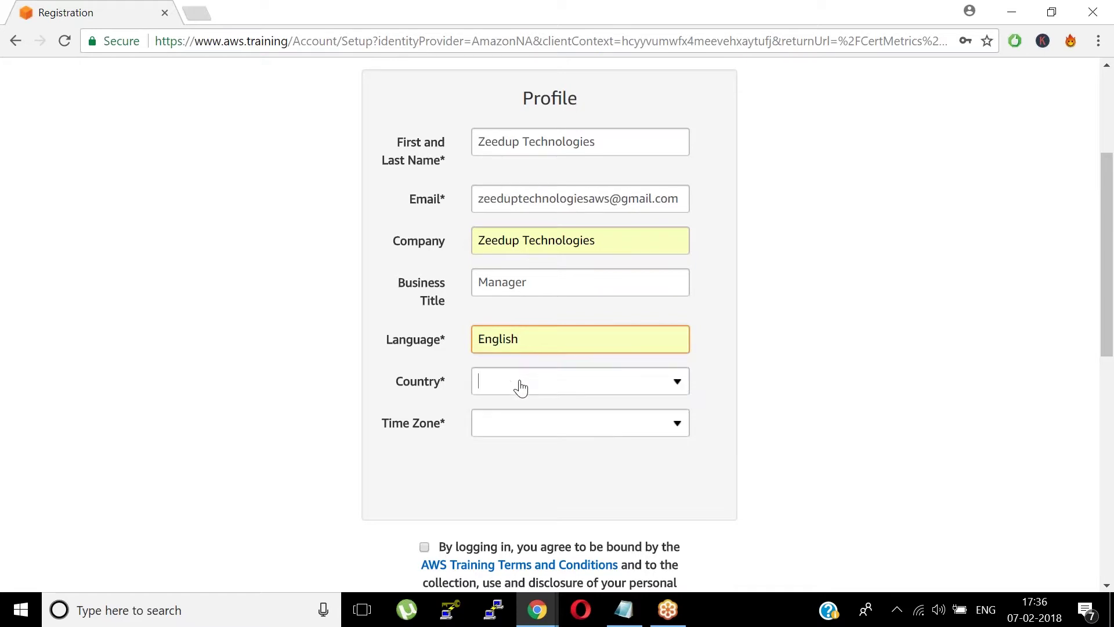
text(I)
key(Down)
key(Return)
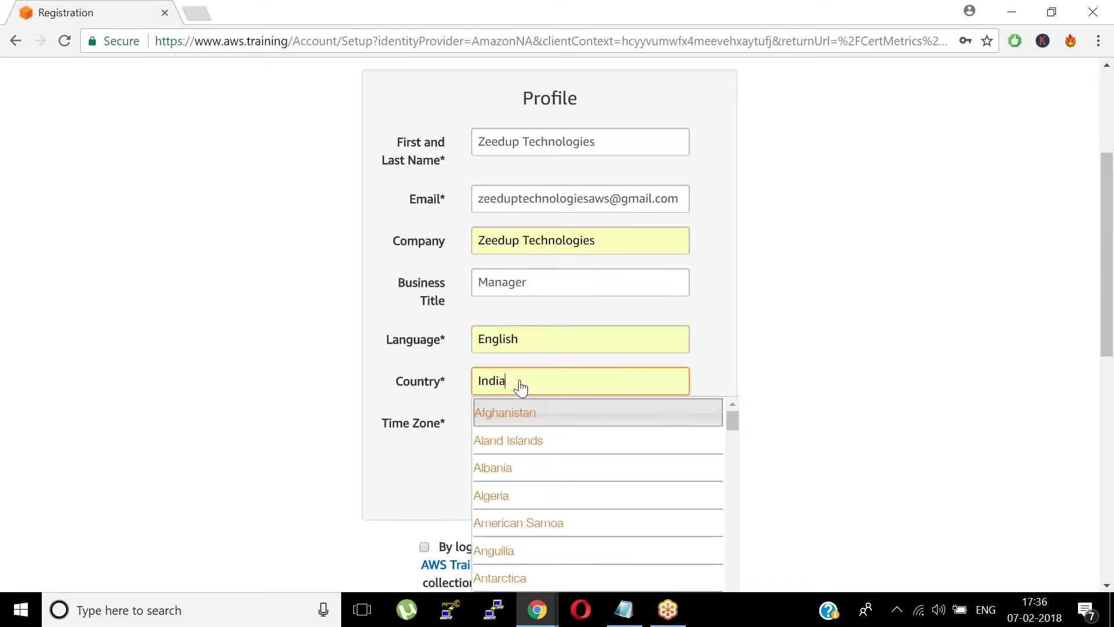
click(522, 444)
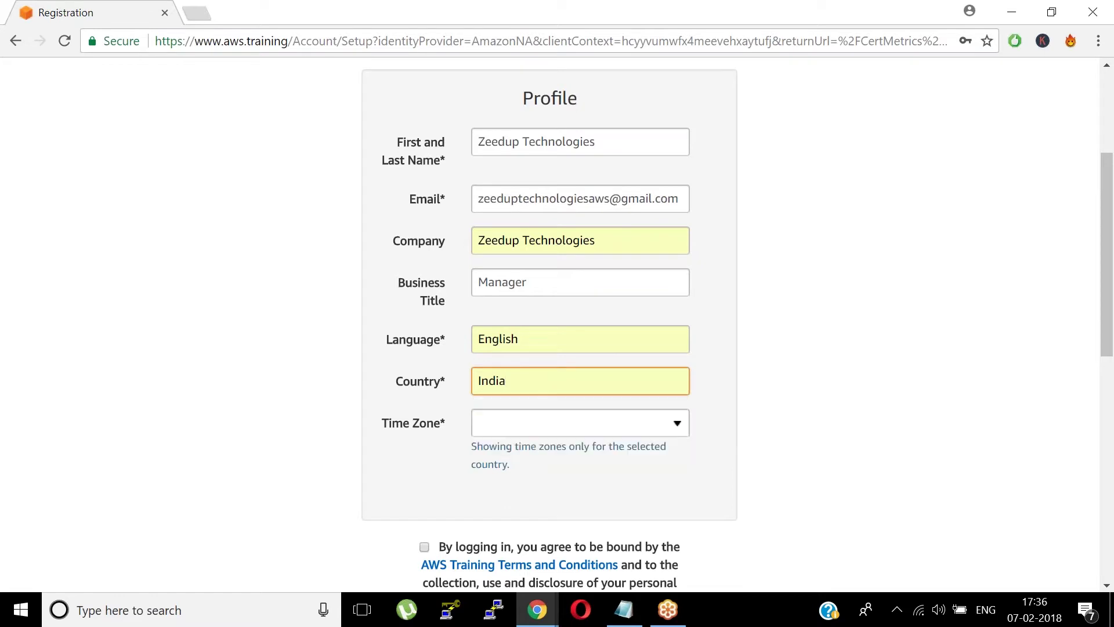
click(520, 427)
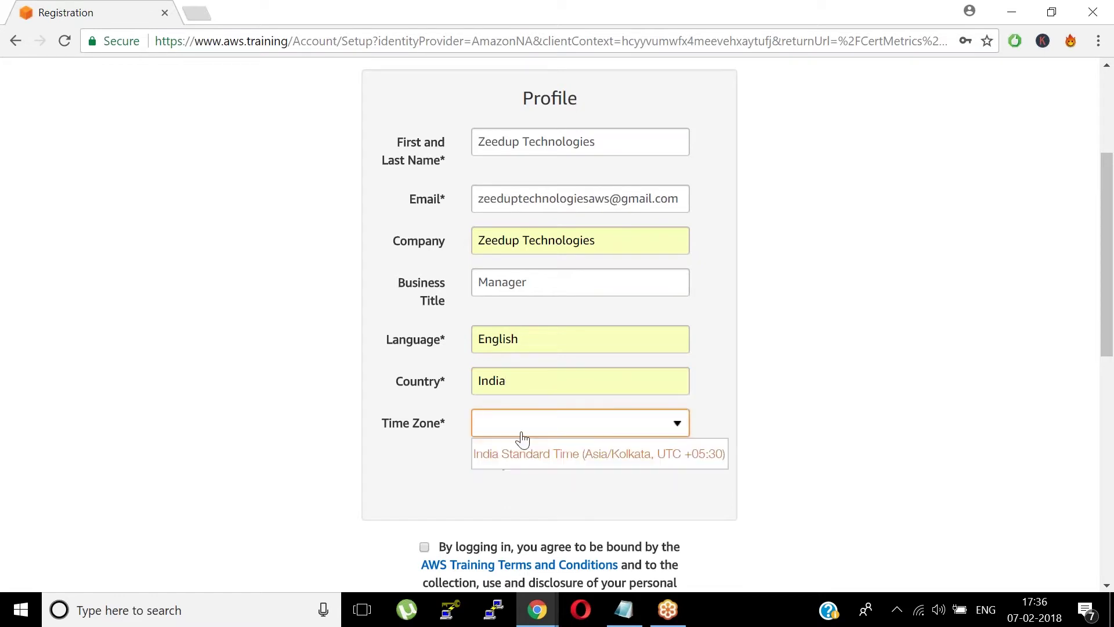
click(524, 462)
scroll(1023, 322, down, 5)
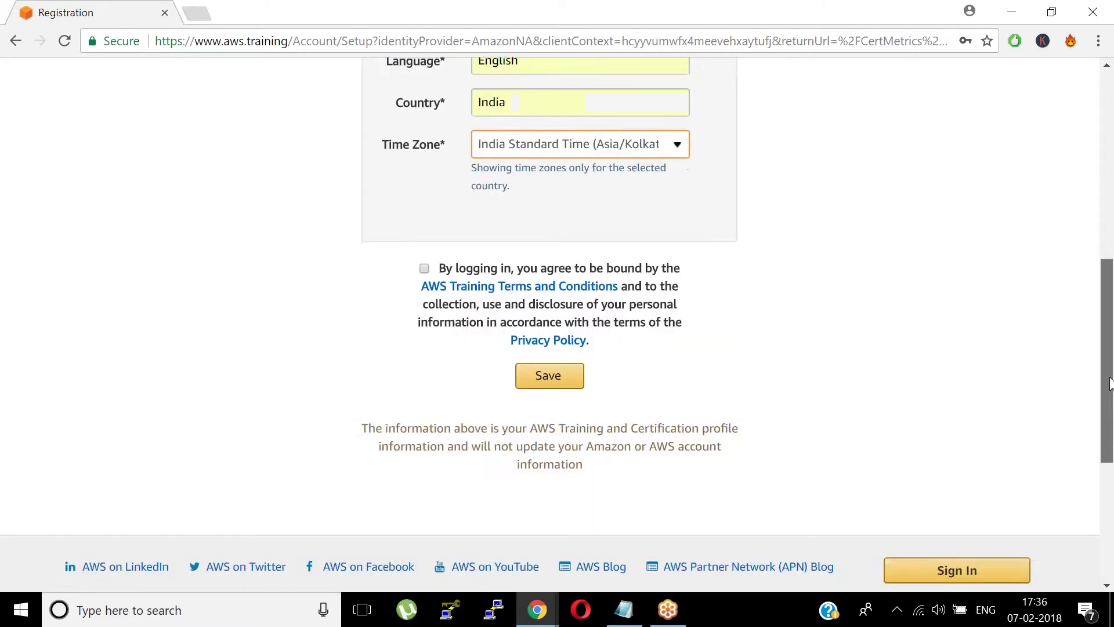
click(424, 258)
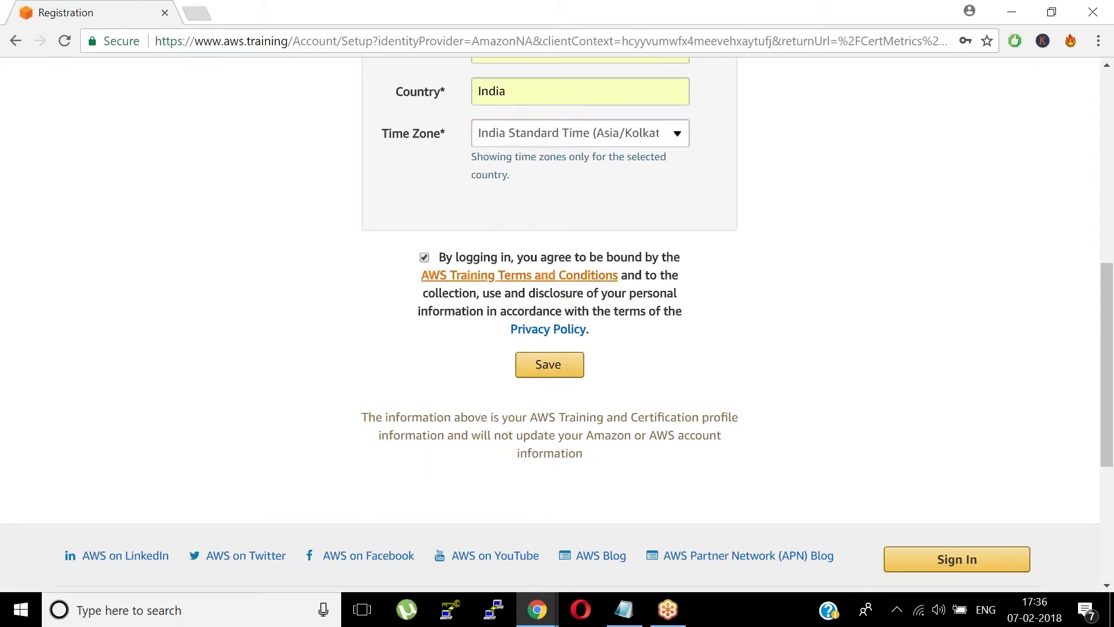
click(566, 369)
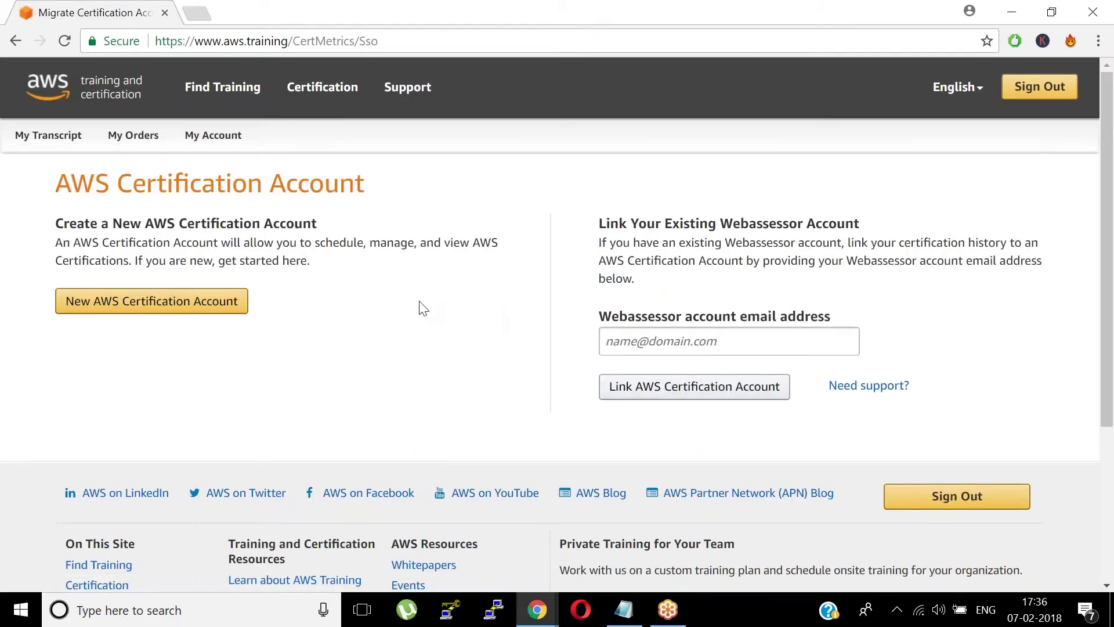
- Create a new AWS Certification Account and confirm continuing to CertMetrics
click(222, 304)
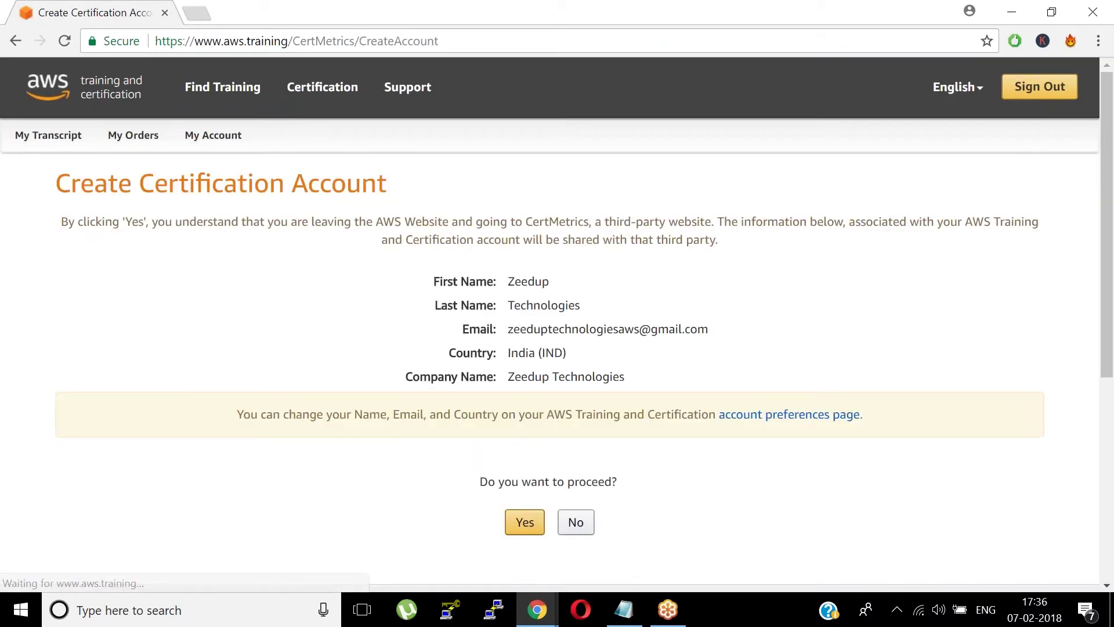
scroll(1112, 265, down, 2)
scroll(1103, 262, up, 2)
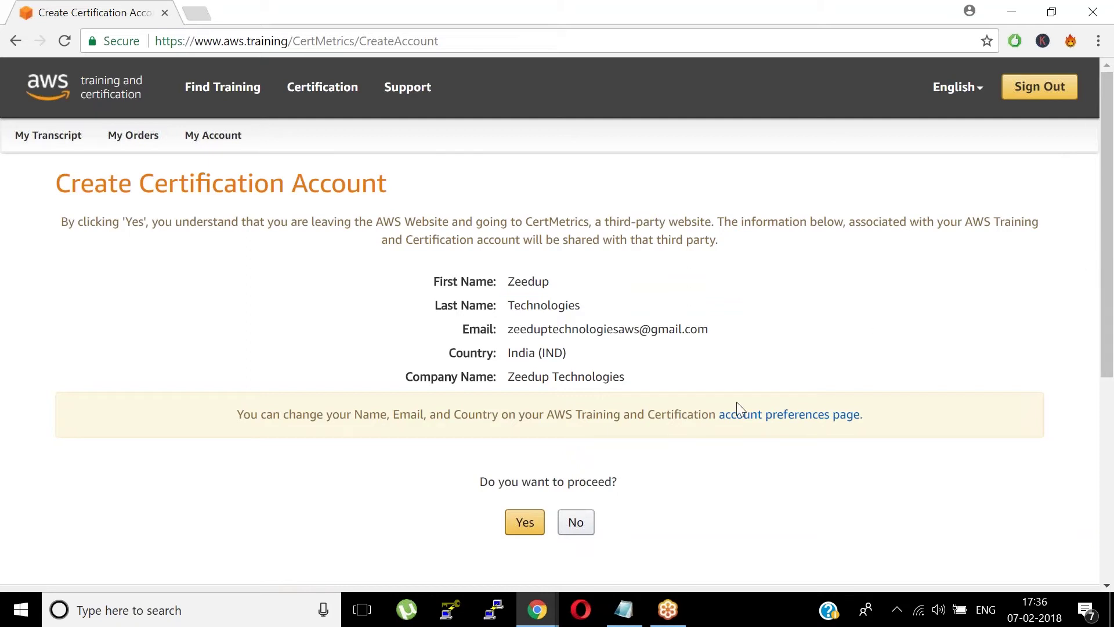
click(525, 526)
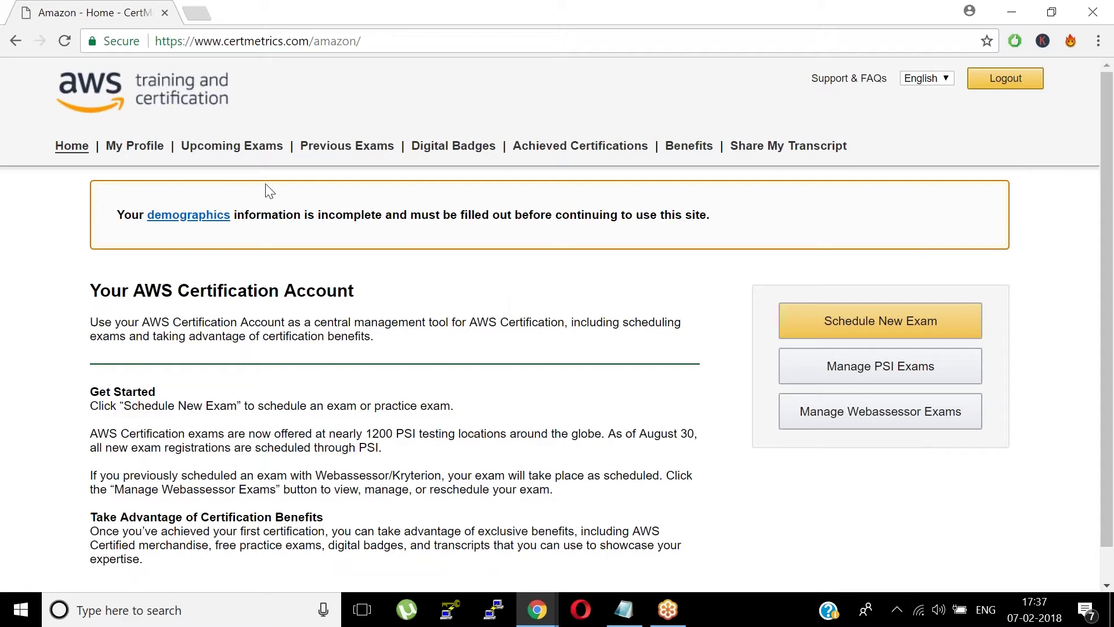
- Open the incomplete demographics form and enter the street address lines and city
click(205, 227)
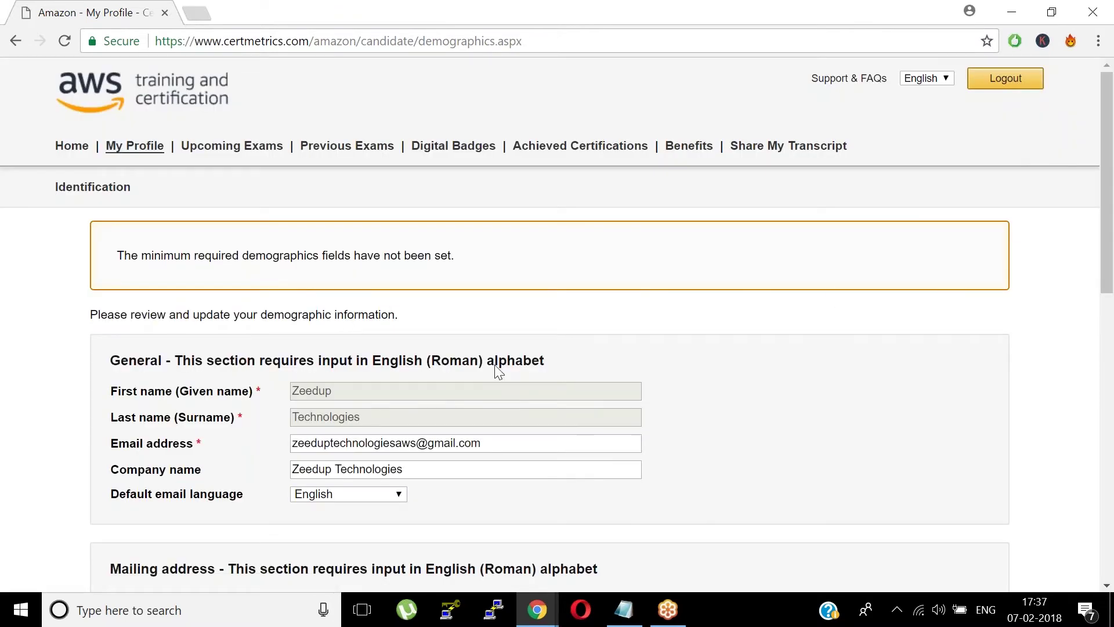
drag(1109, 245, 1111, 393)
click(389, 283)
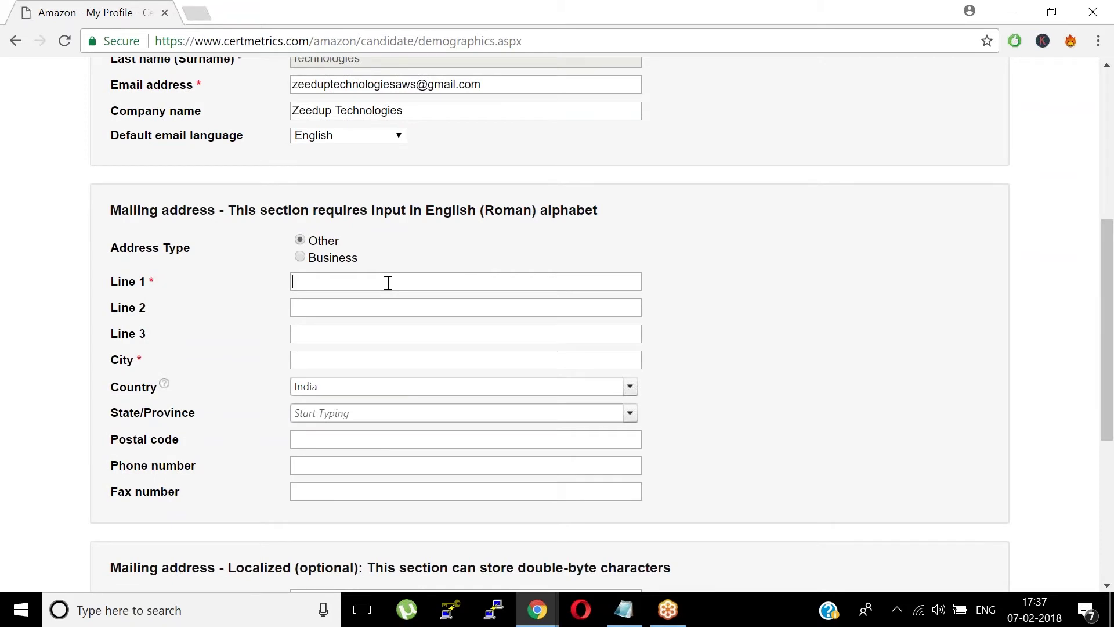
key(Tab)
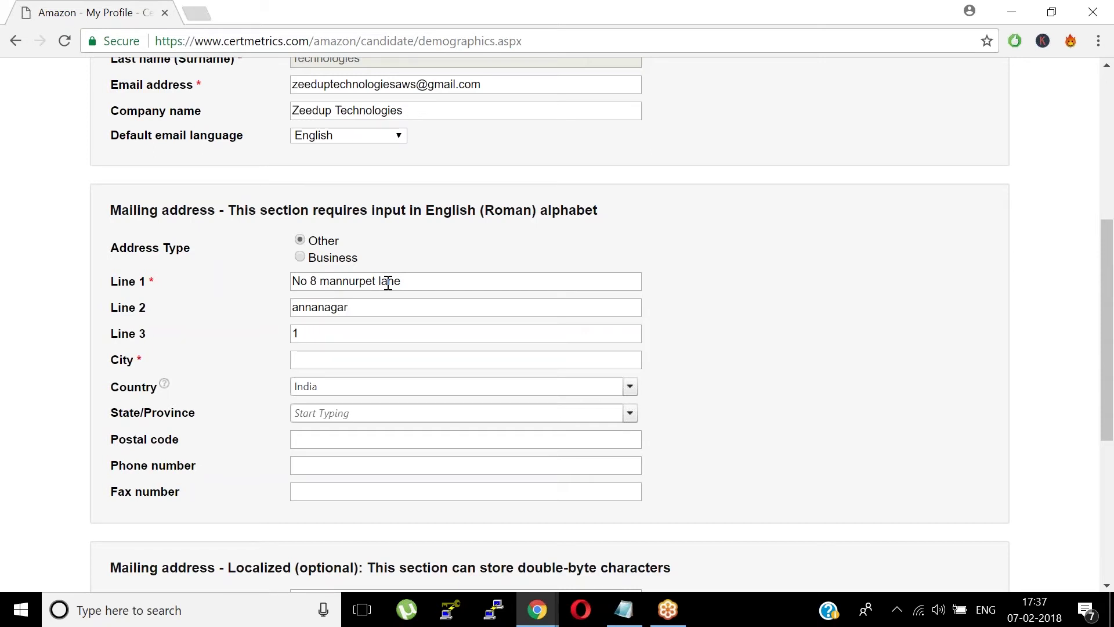
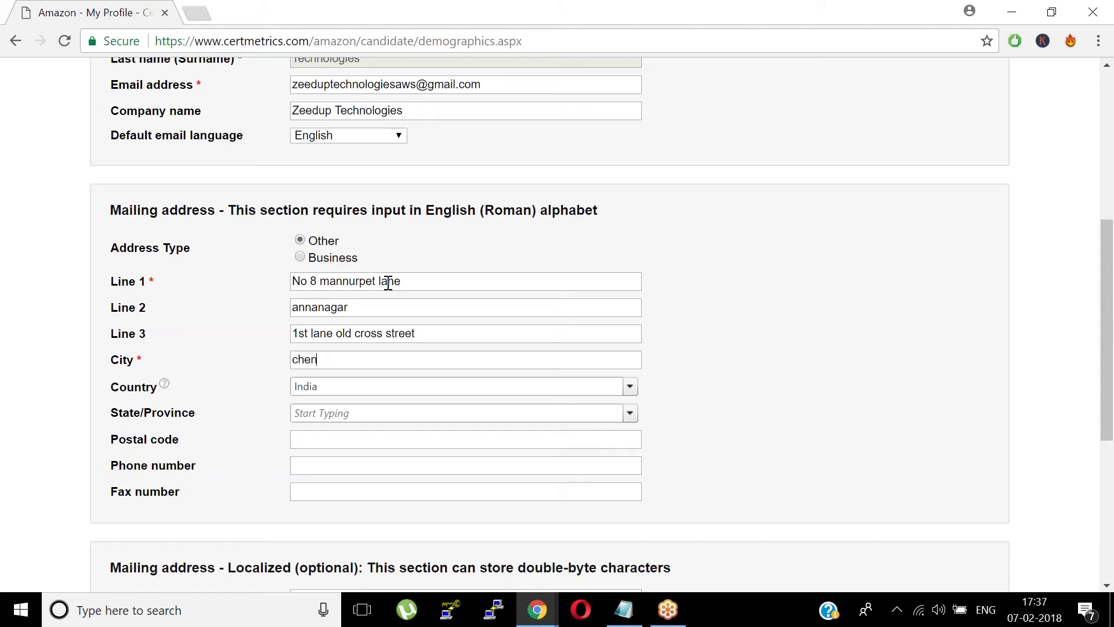
key(Tab)
key(Tab)
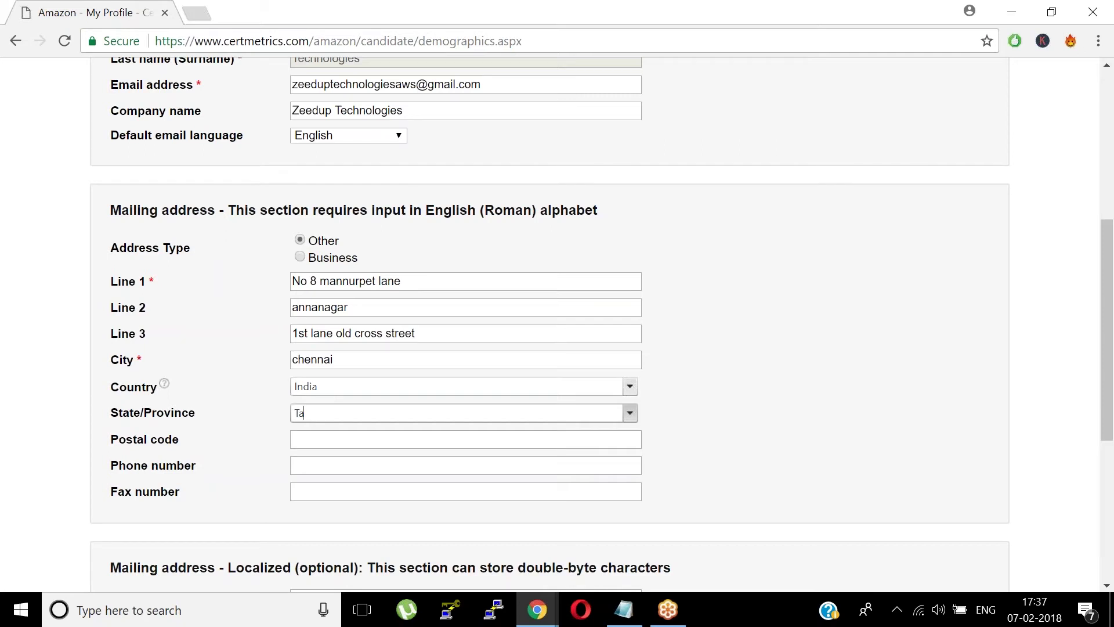
- Set state to Tamil Nadu, enter the postal code and phone number, and submit
click(628, 411)
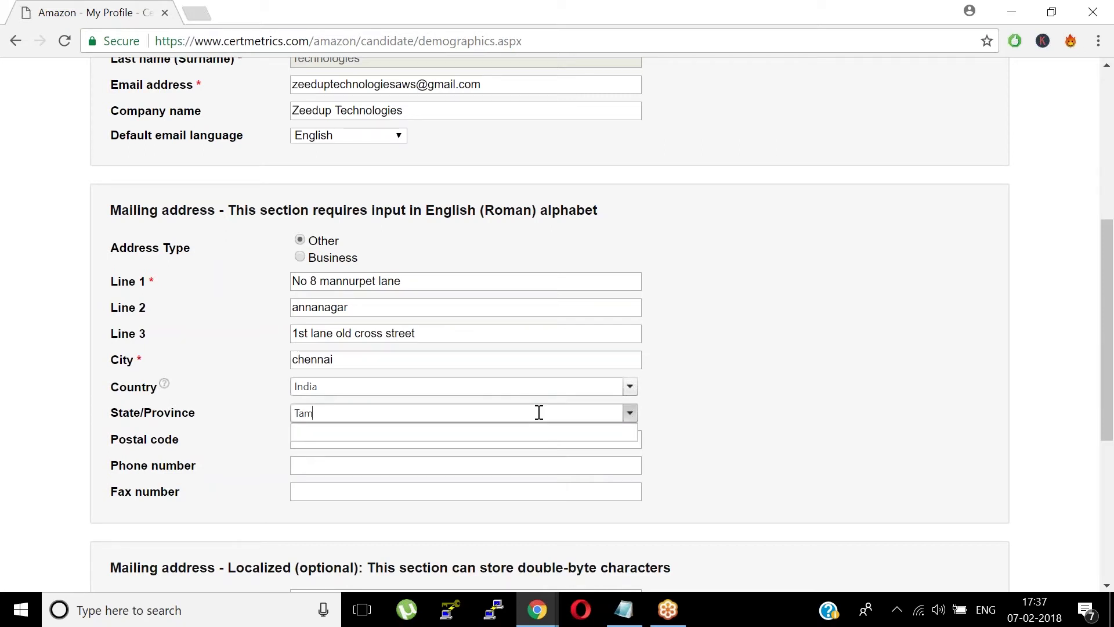
text(Tamil Nadu)
key(Tab)
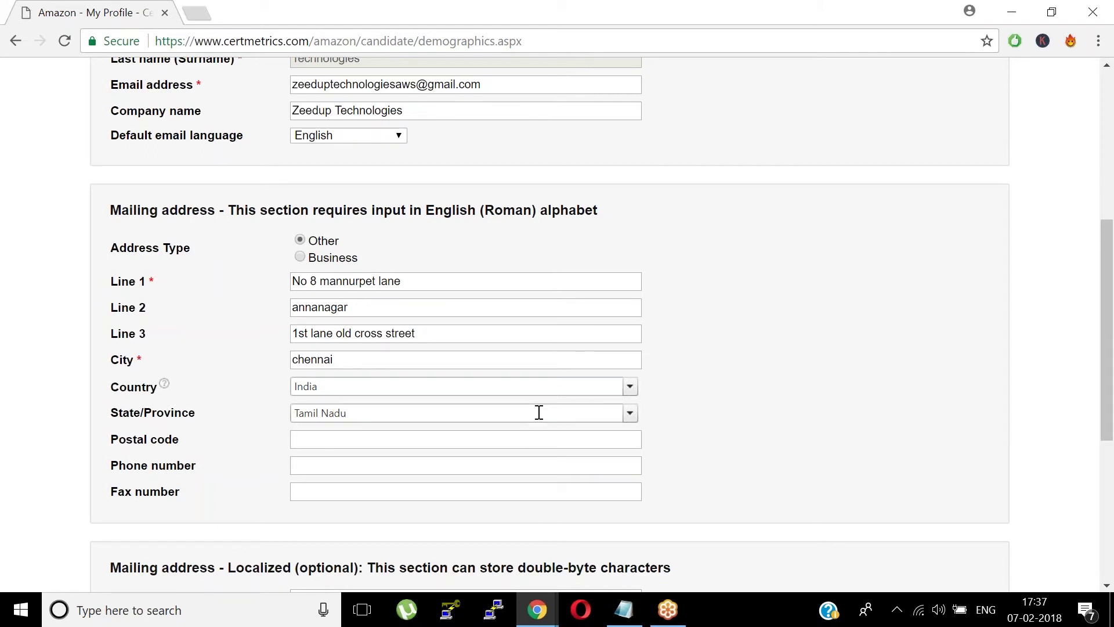
text(6000)
text(5)
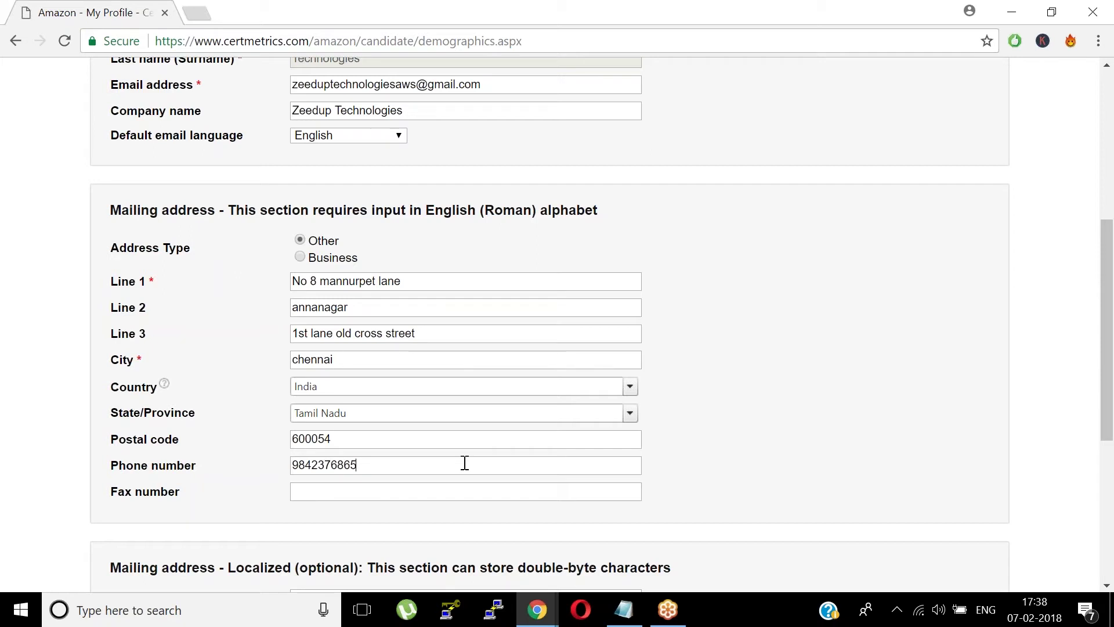
drag(1109, 306, 1109, 444)
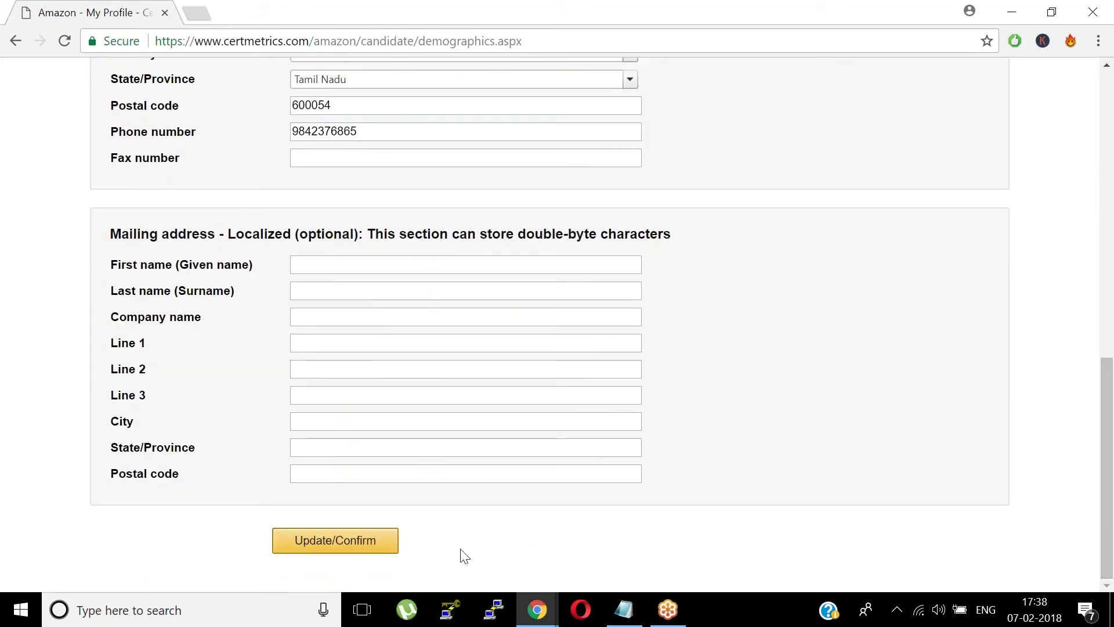
click(370, 539)
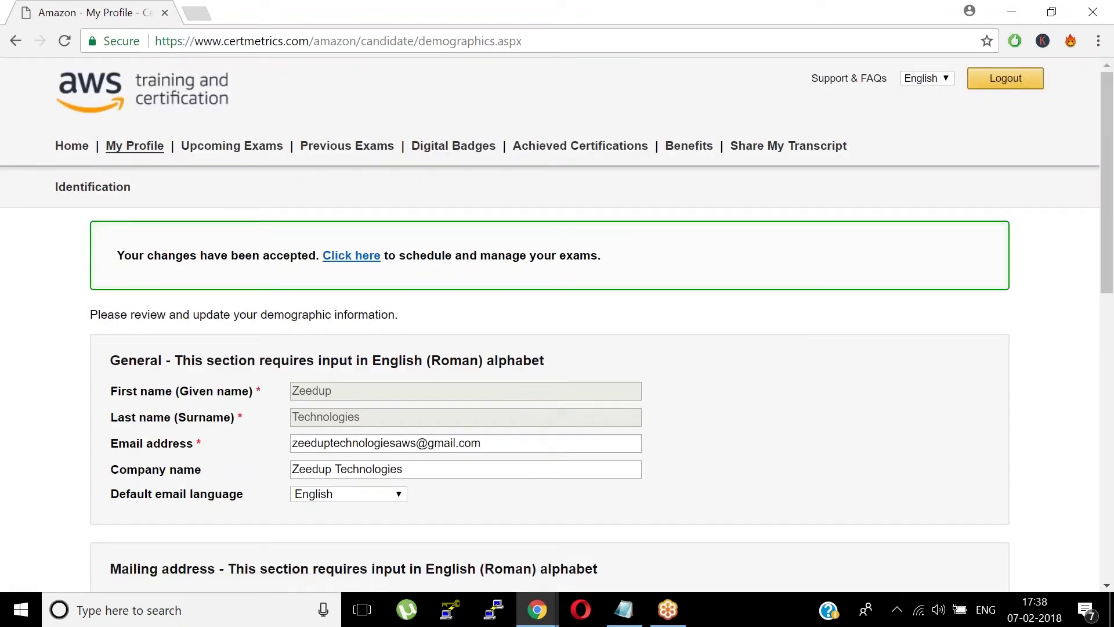
- Follow the 'Click here' link to the PSI exam scheduling dashboard
click(351, 255)
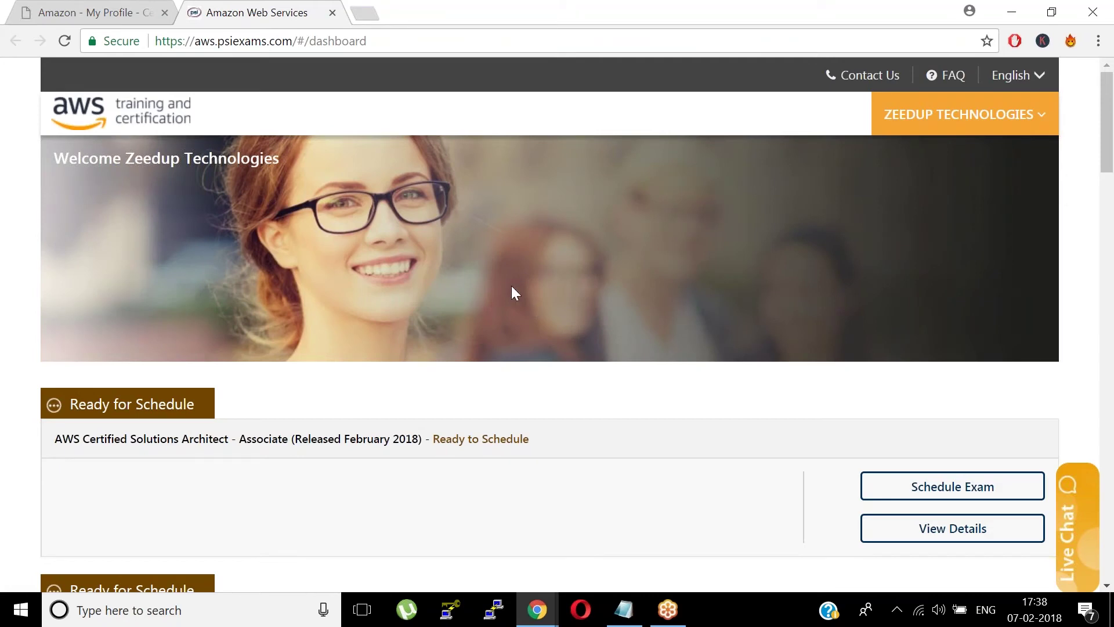
- Schedule the Solutions Architect - Associate exam and confirm it in the Multiple Exam Information dialog
drag(1113, 145, 1106, 163)
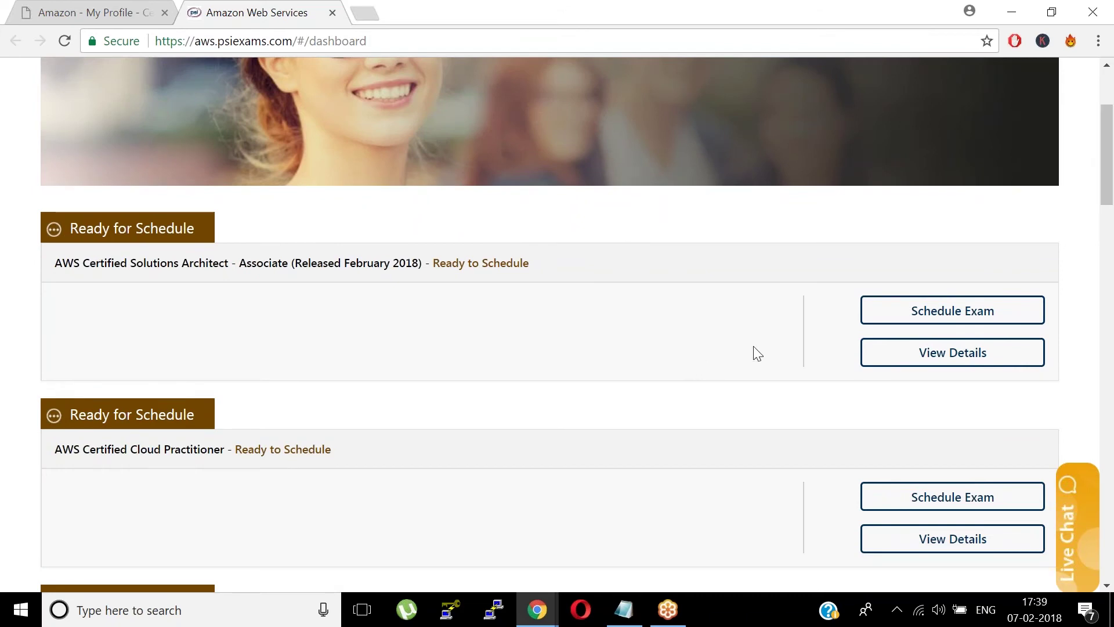
click(898, 323)
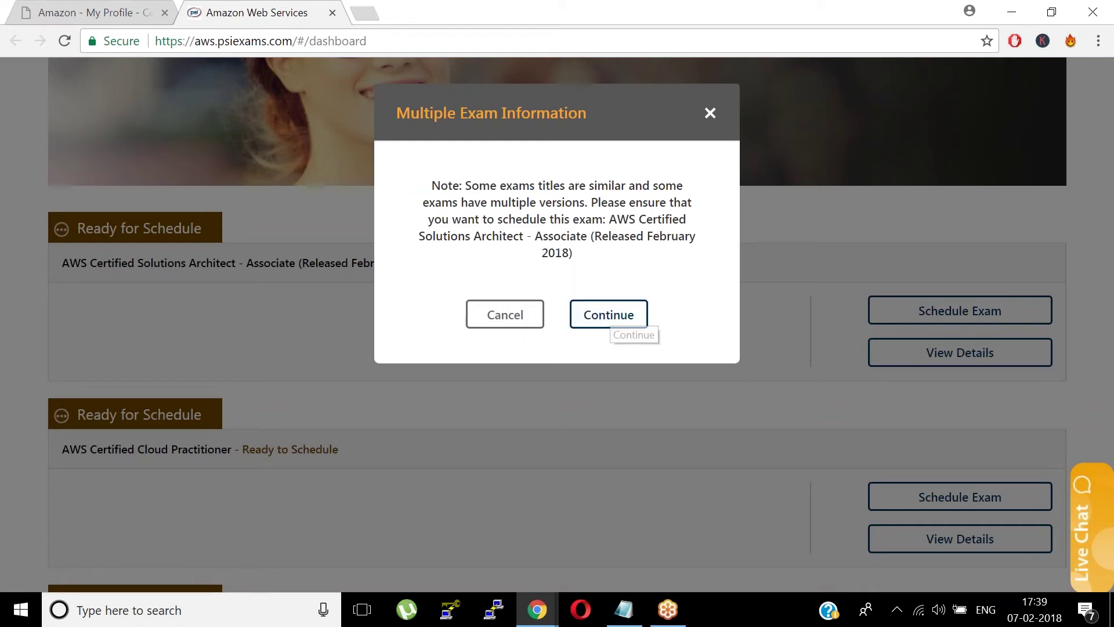
click(710, 112)
drag(1109, 169, 1110, 168)
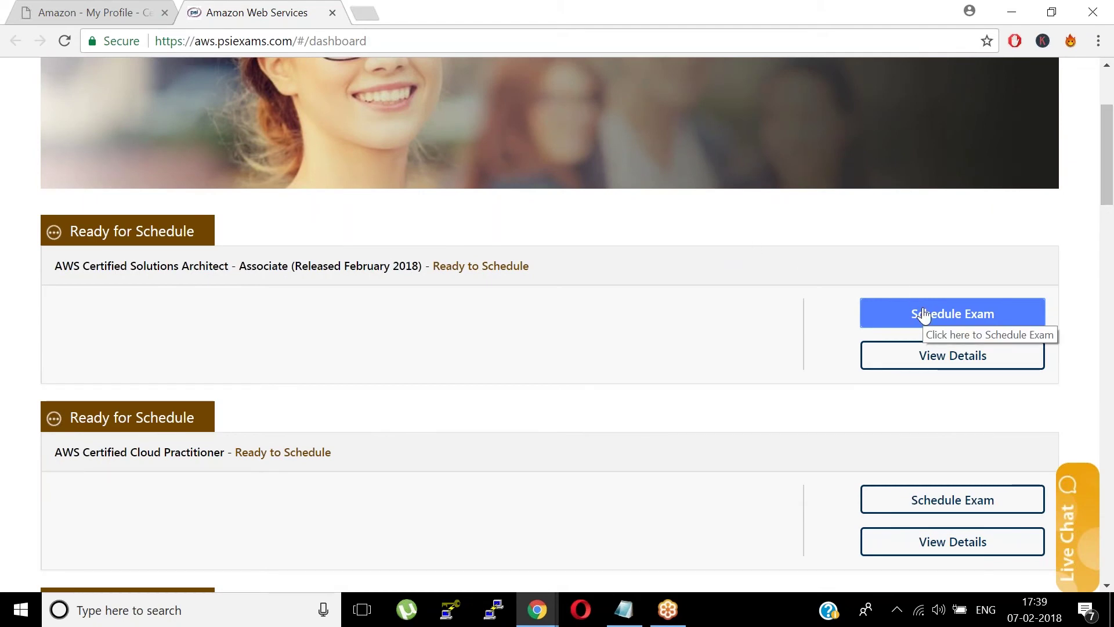
click(923, 315)
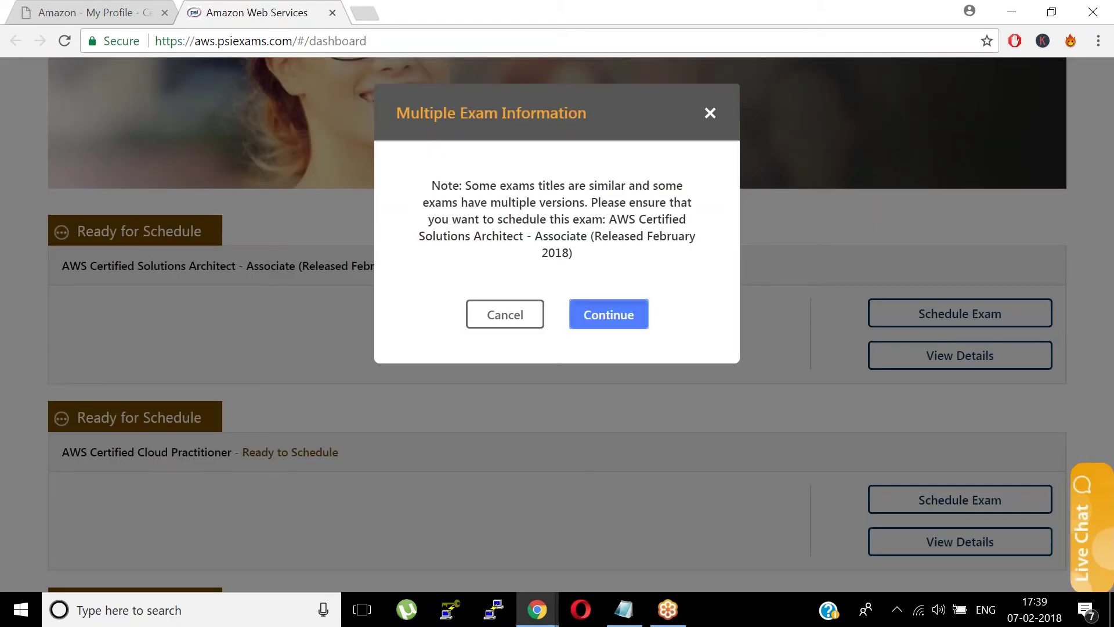
click(641, 316)
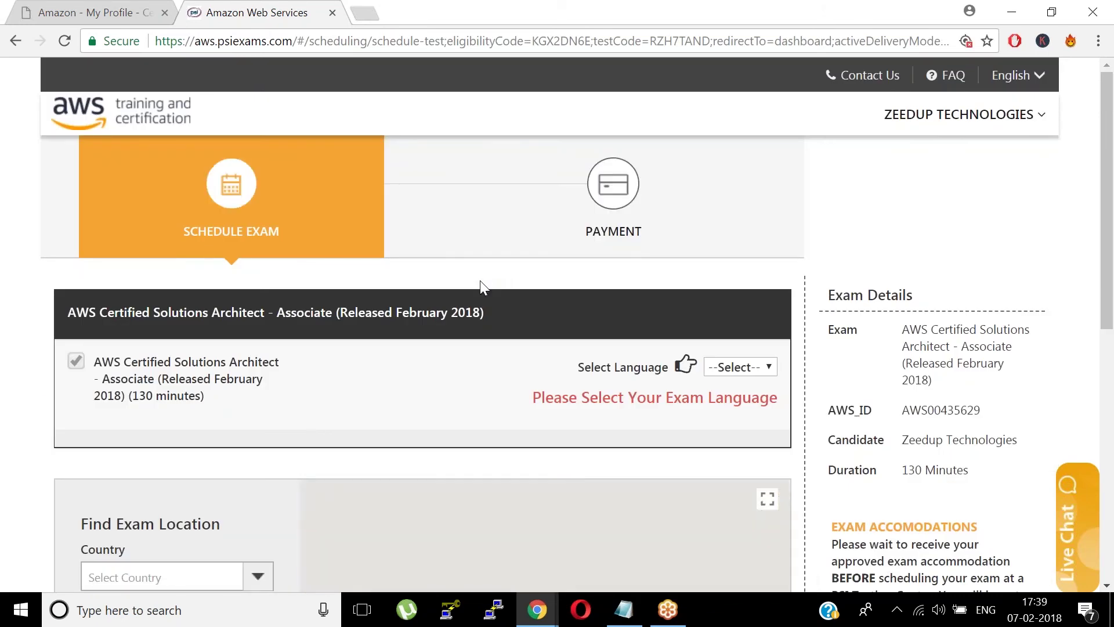
- Choose English as the exam language and search for exam centres
click(722, 371)
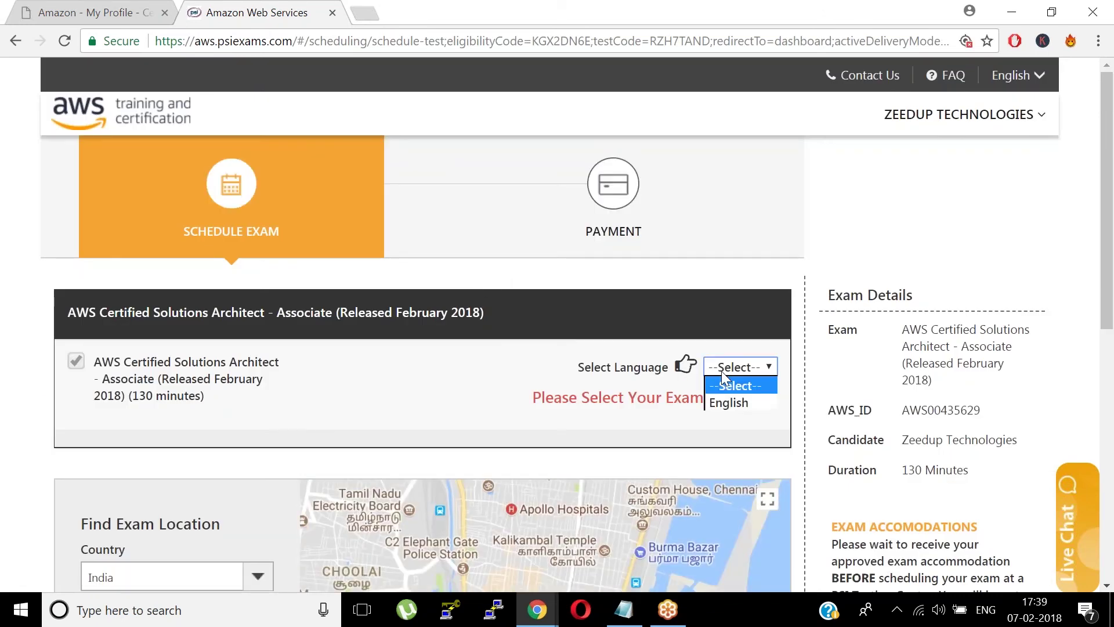
click(730, 400)
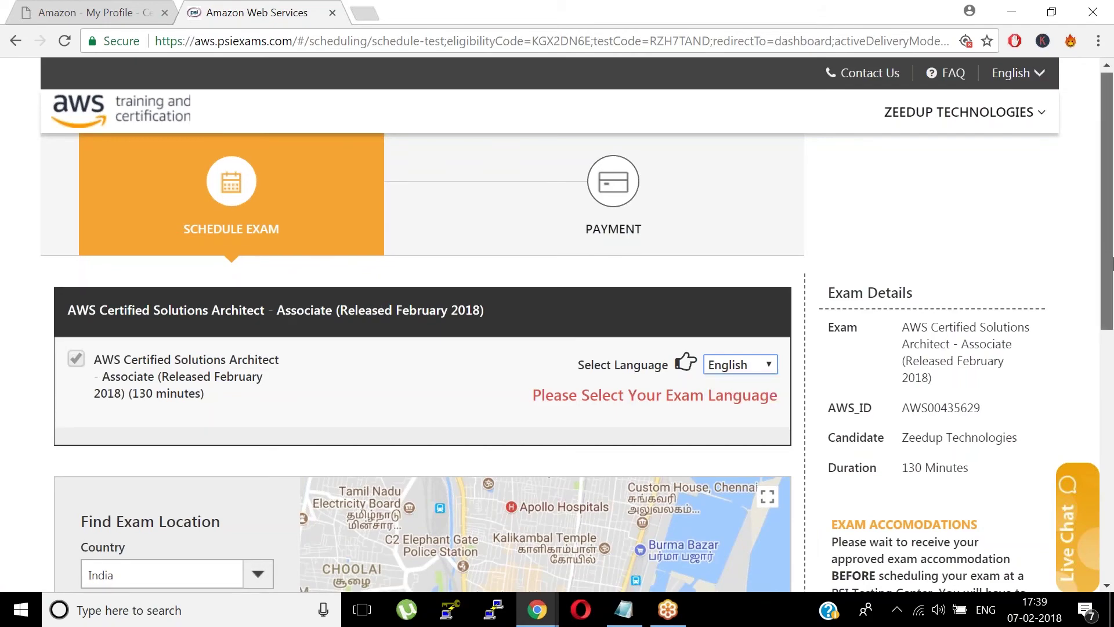
drag(1109, 255, 1112, 334)
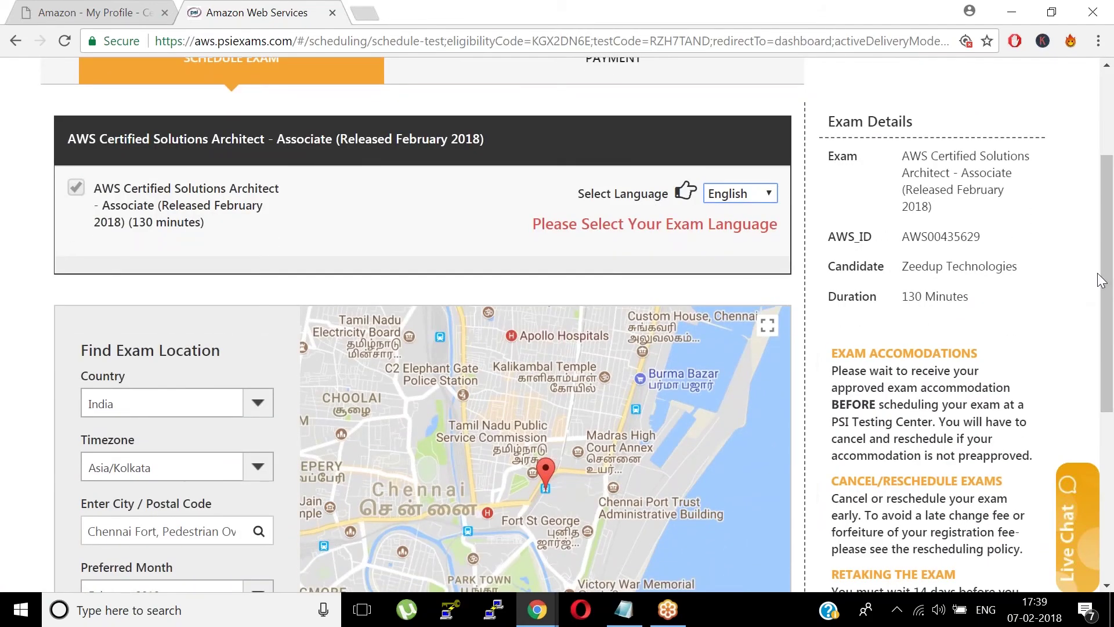
drag(1097, 276, 1108, 345)
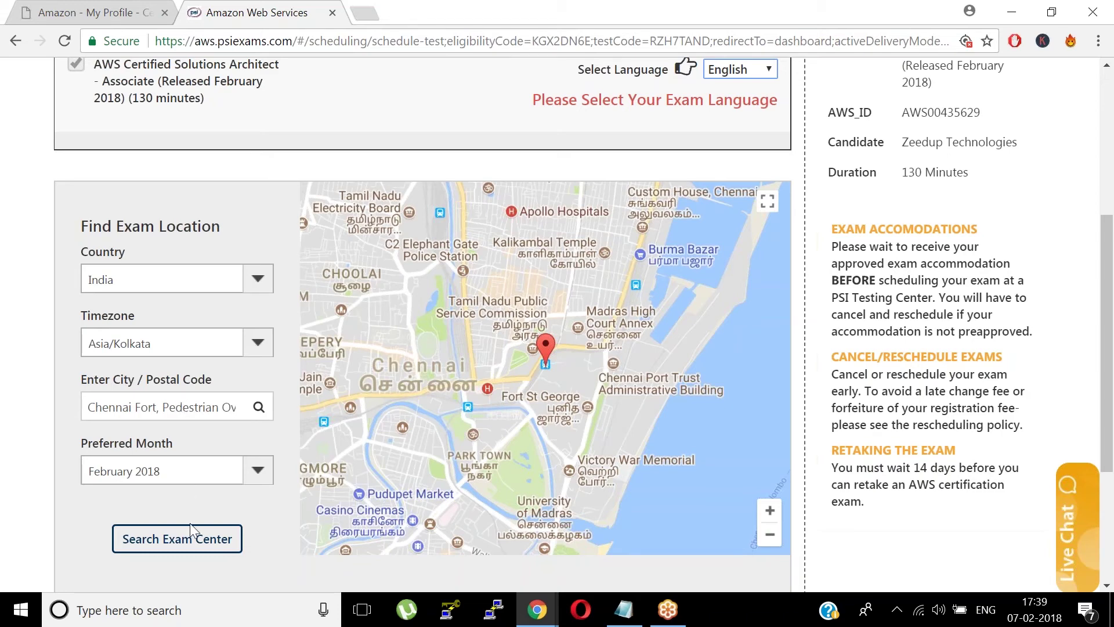
click(188, 546)
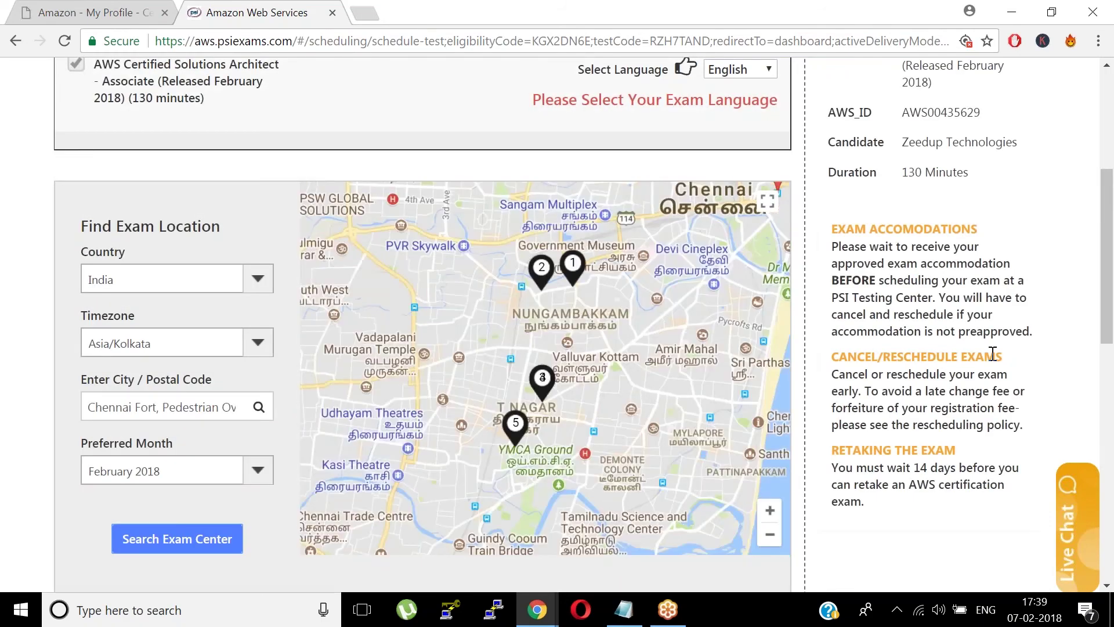
- Review the Chennai centre results, nearest 2.97 miles away with 12 February 2018 availability
drag(1109, 302, 1108, 242)
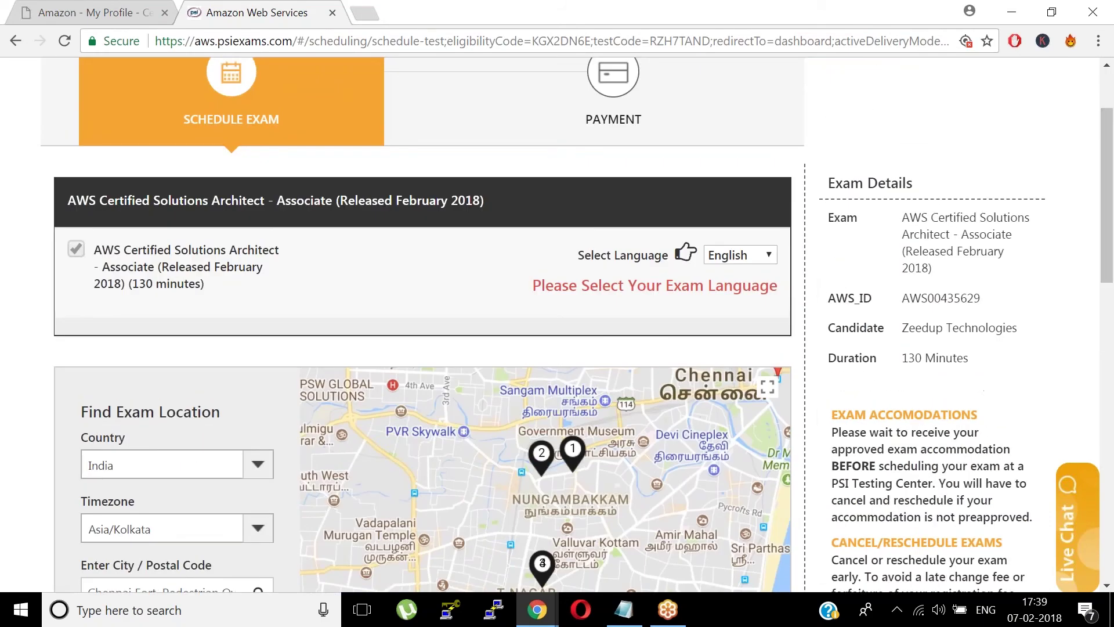
drag(900, 224, 961, 273)
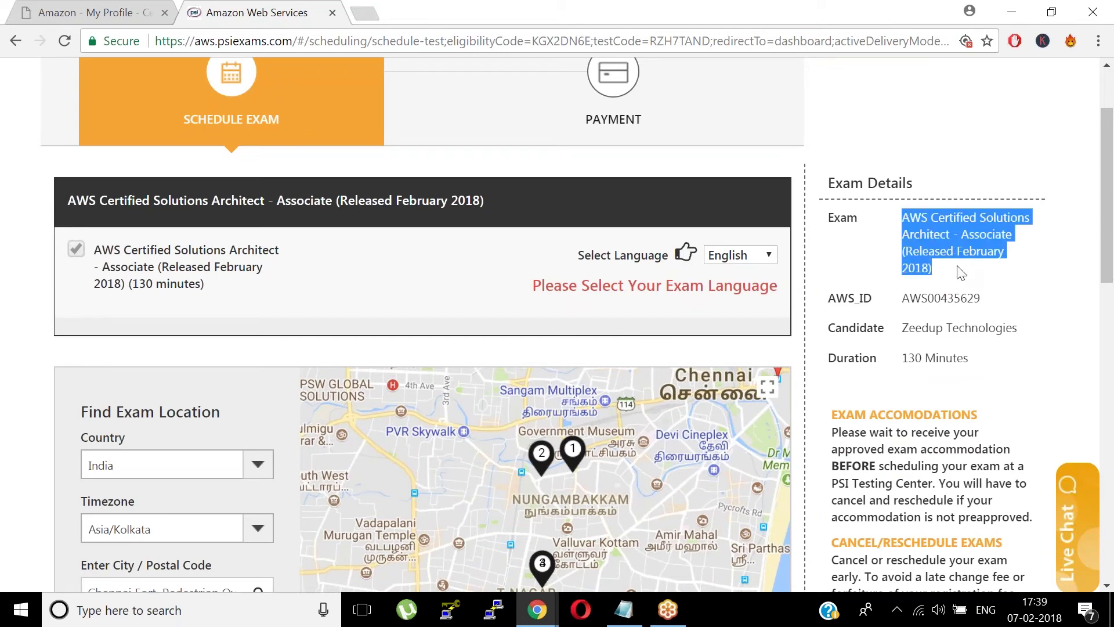
click(1019, 272)
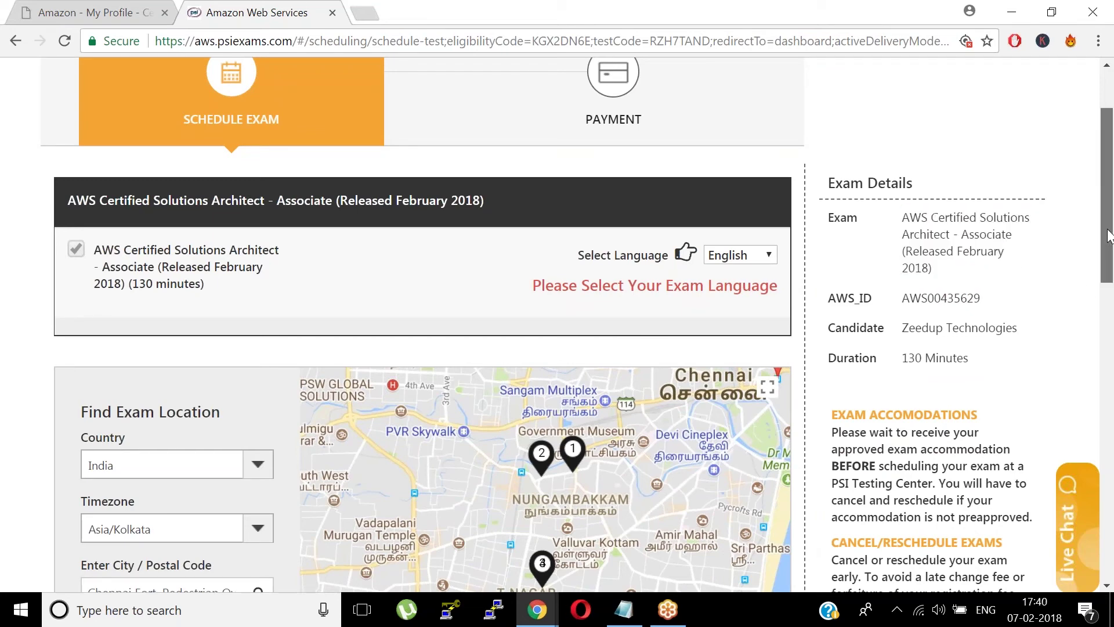
scroll(1111, 319, down, 6)
scroll(1112, 351, down, 4)
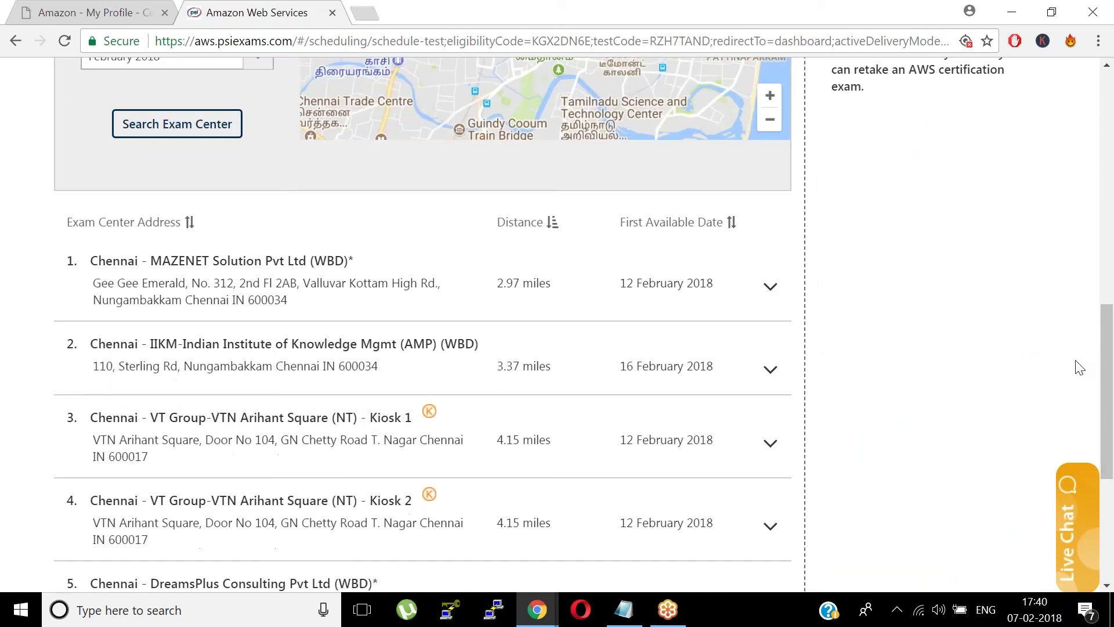
- Select the MAZENET Solution Chennai center, 15 February 2018, and the 10:00 AM slot
drag(1107, 355, 1095, 383)
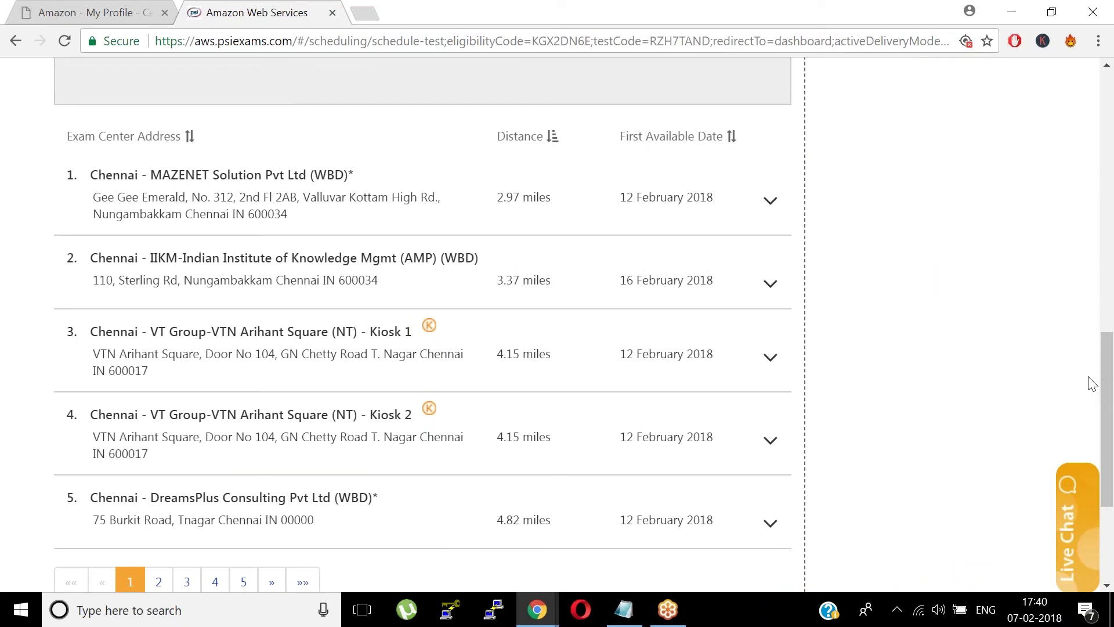
click(303, 177)
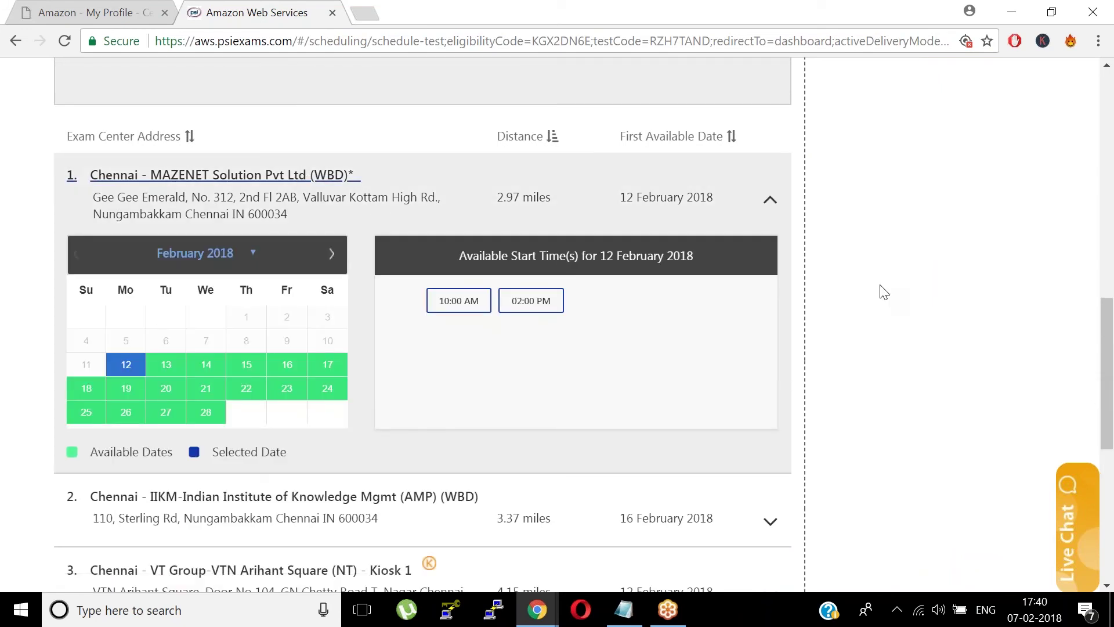
click(246, 369)
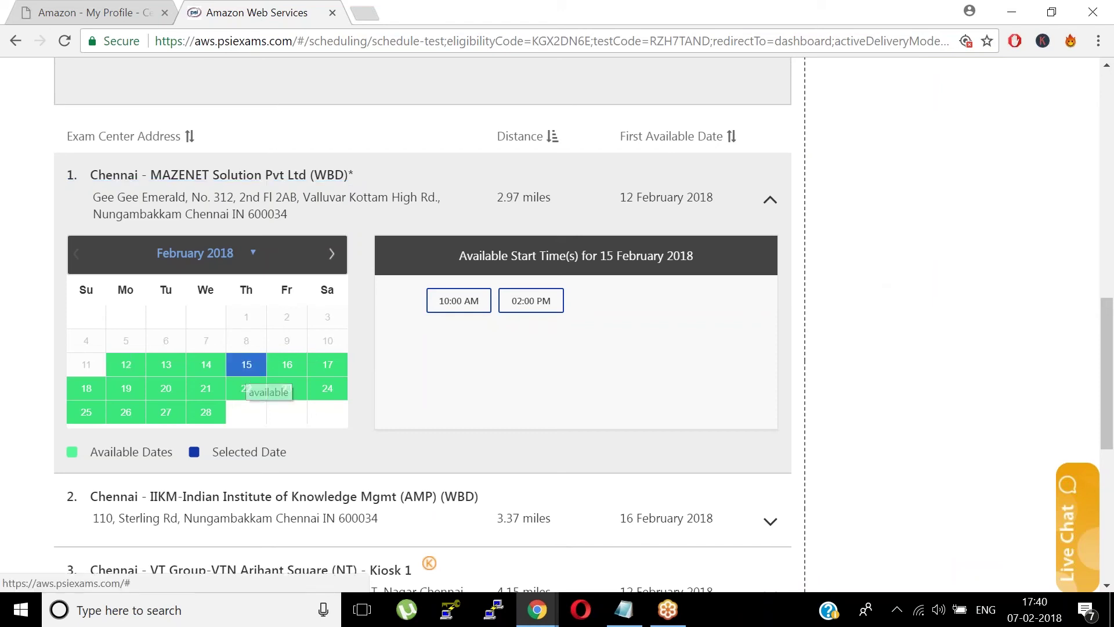
click(462, 314)
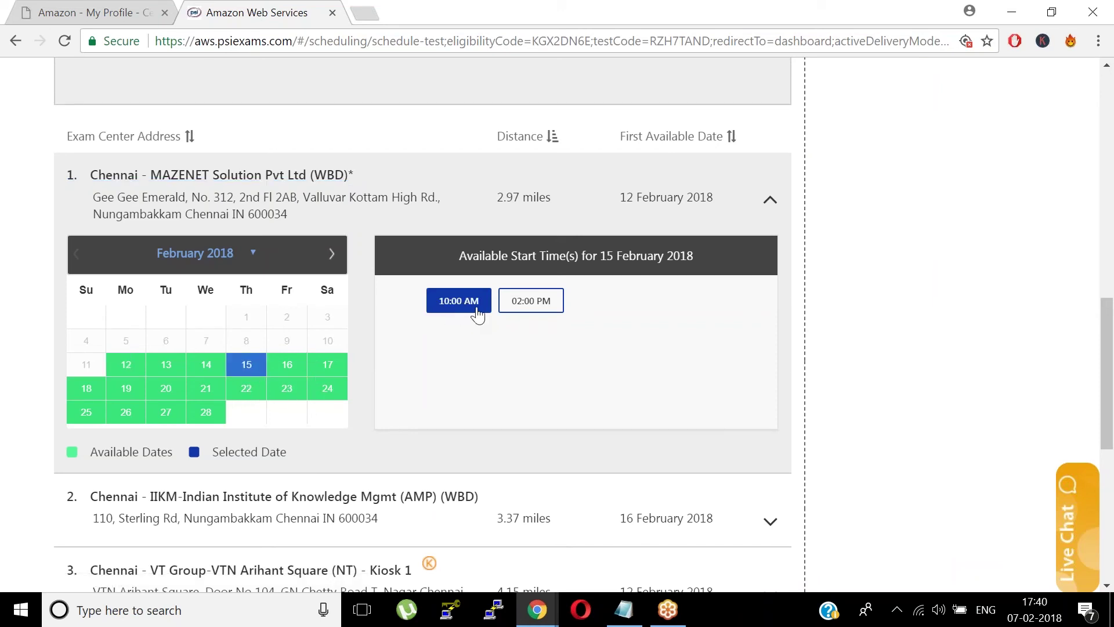
- Confirm the chosen schedule and dismiss the booking success message
drag(1108, 348, 1109, 477)
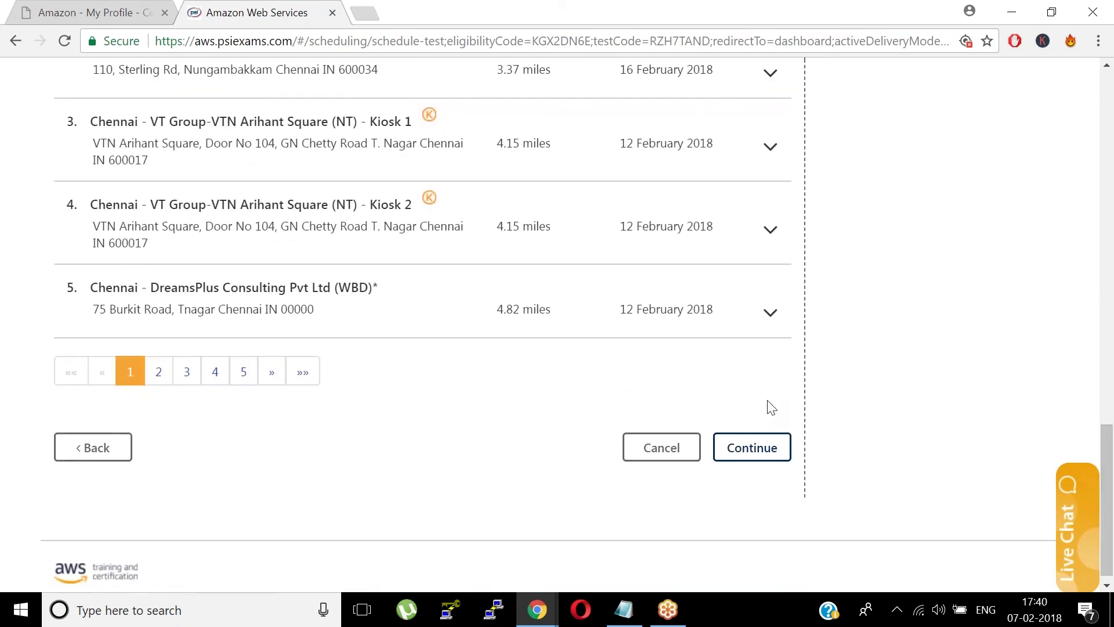
click(751, 447)
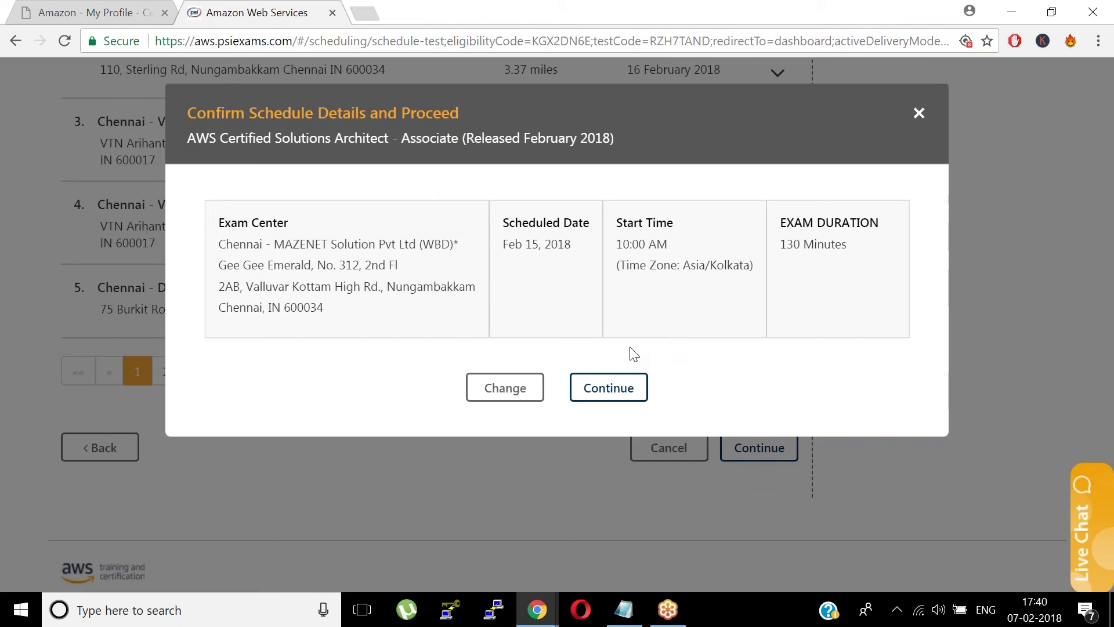
click(601, 392)
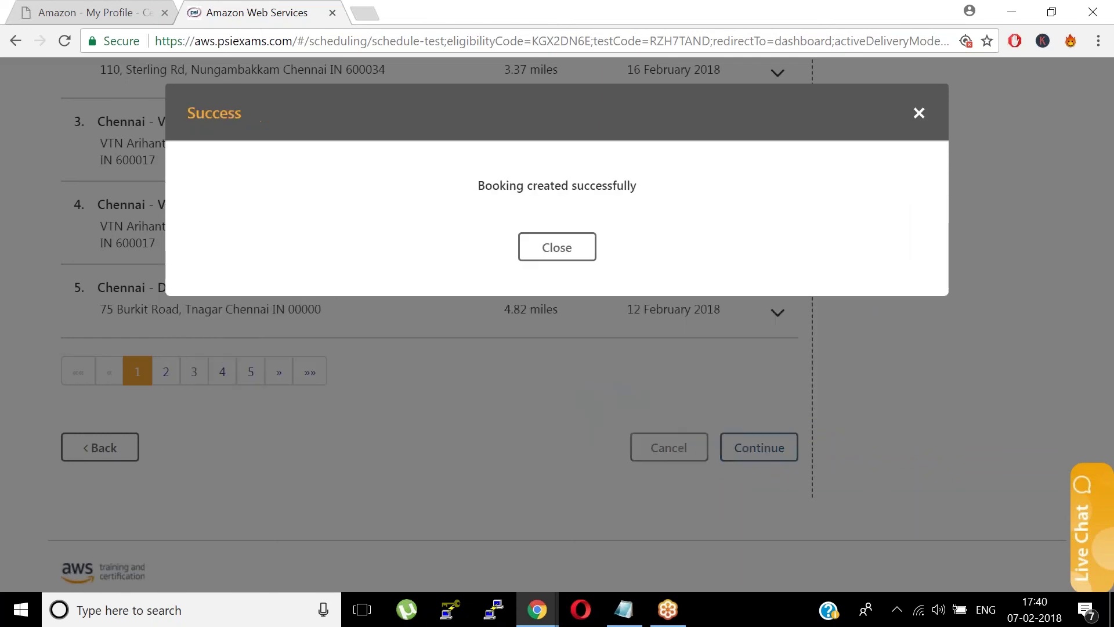
click(578, 261)
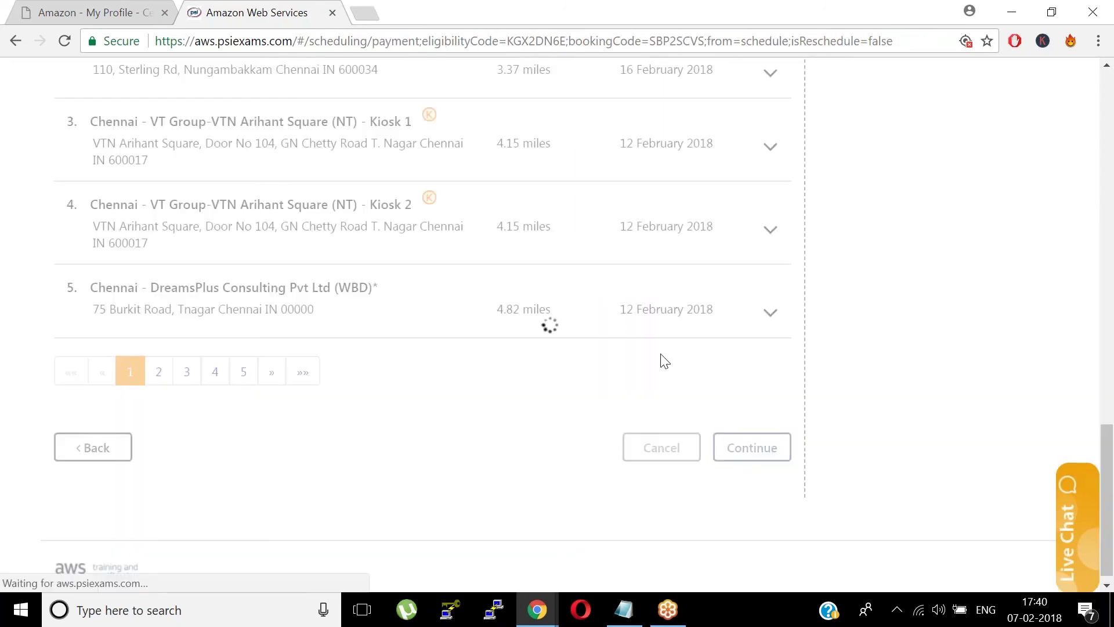
- Review the USD 150.00 payment page, selecting the Voucher/Discount Coupon field and scrolling to the bottom
scroll(1109, 204, down, 3)
scroll(1107, 203, up, 3)
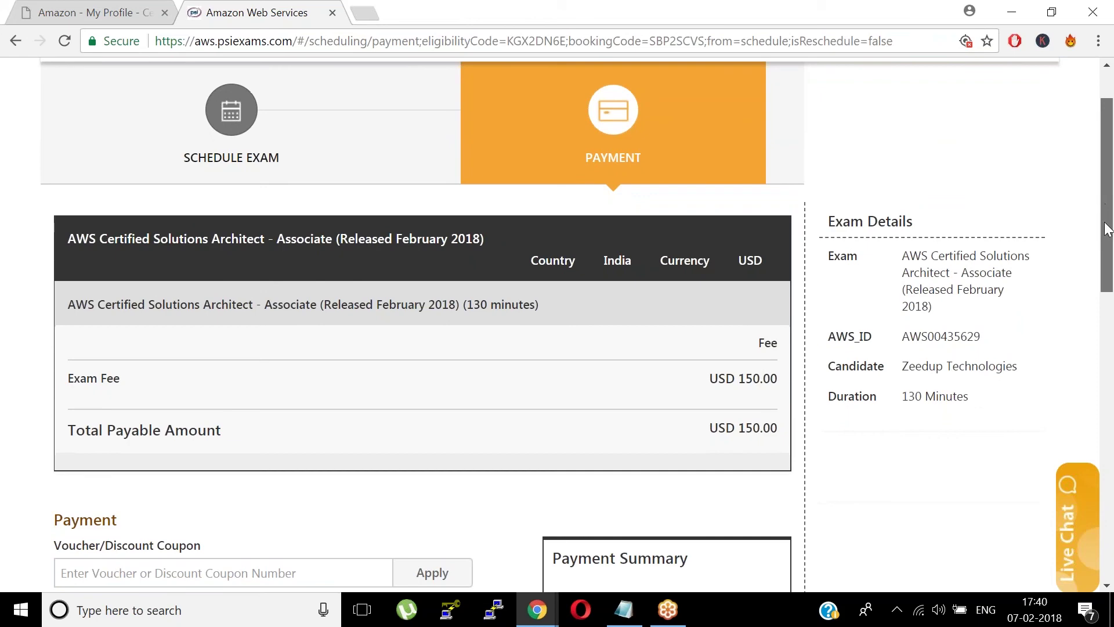
drag(1107, 228, 1103, 355)
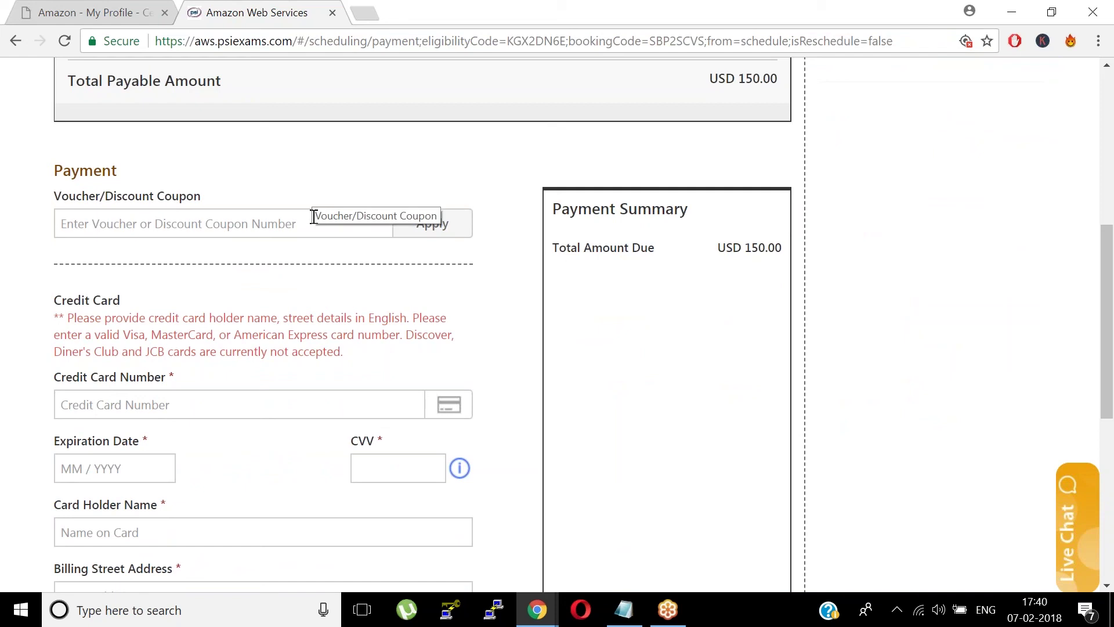
click(283, 224)
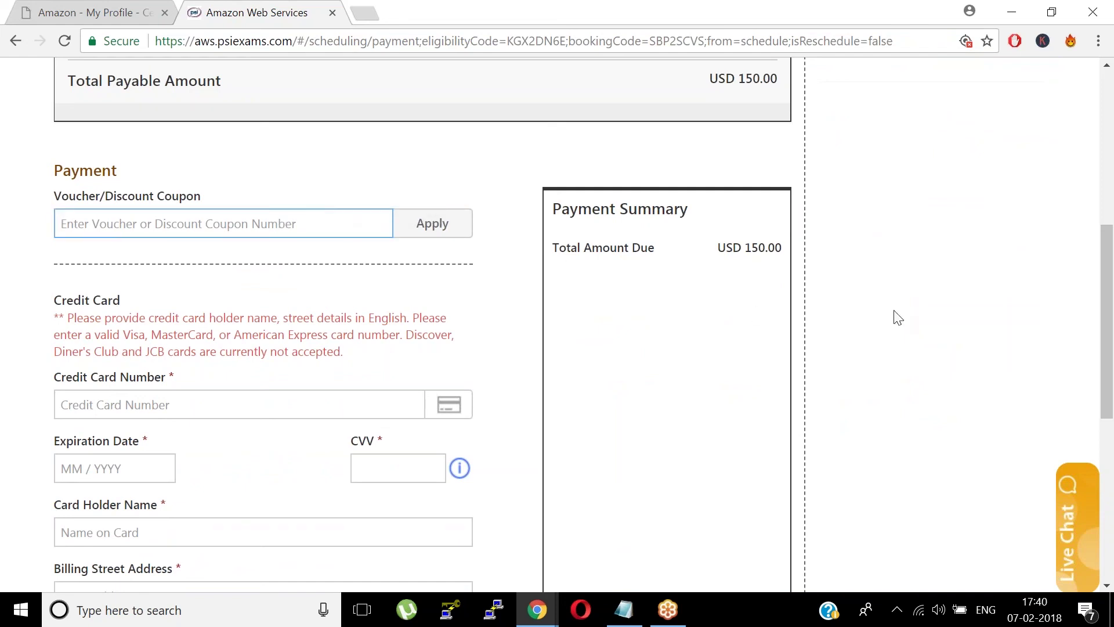
drag(1107, 319, 1107, 347)
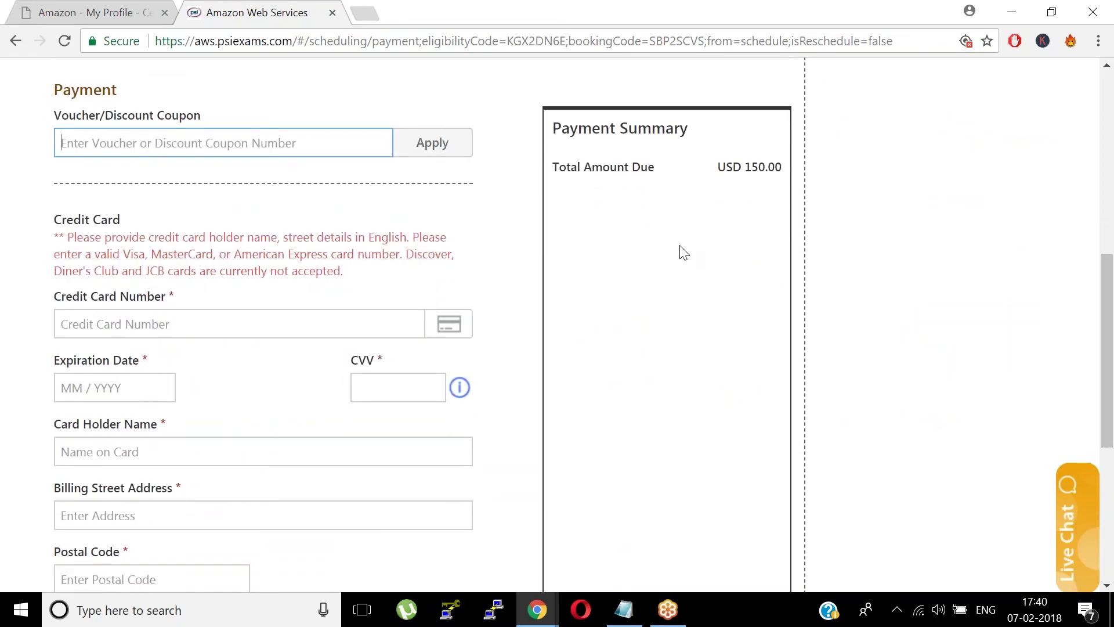
drag(1108, 334, 1112, 372)
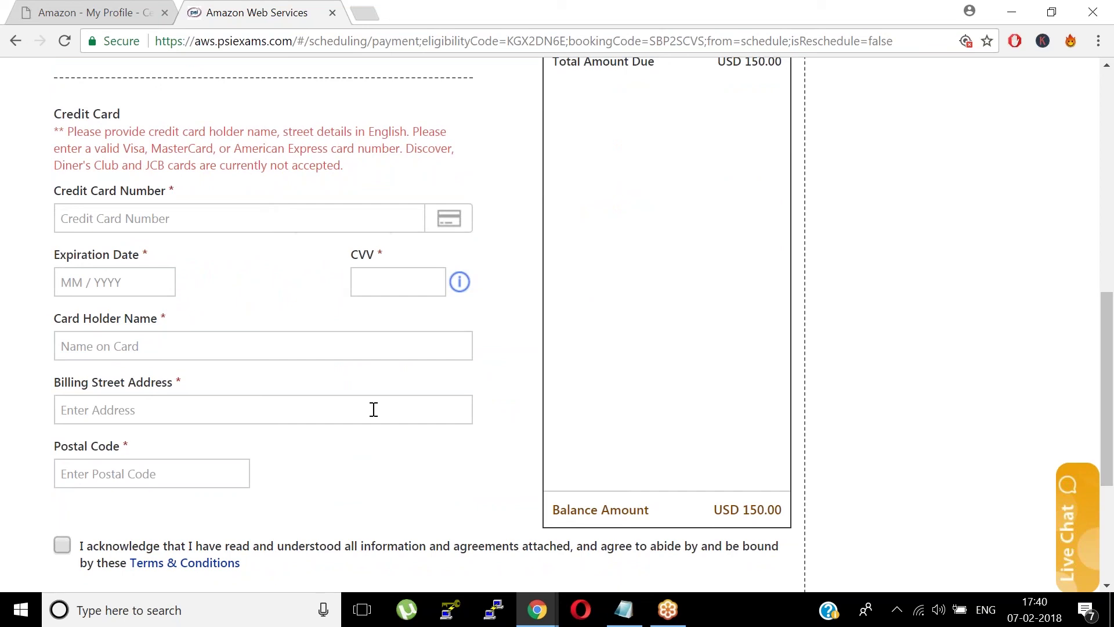
drag(1113, 383, 1112, 420)
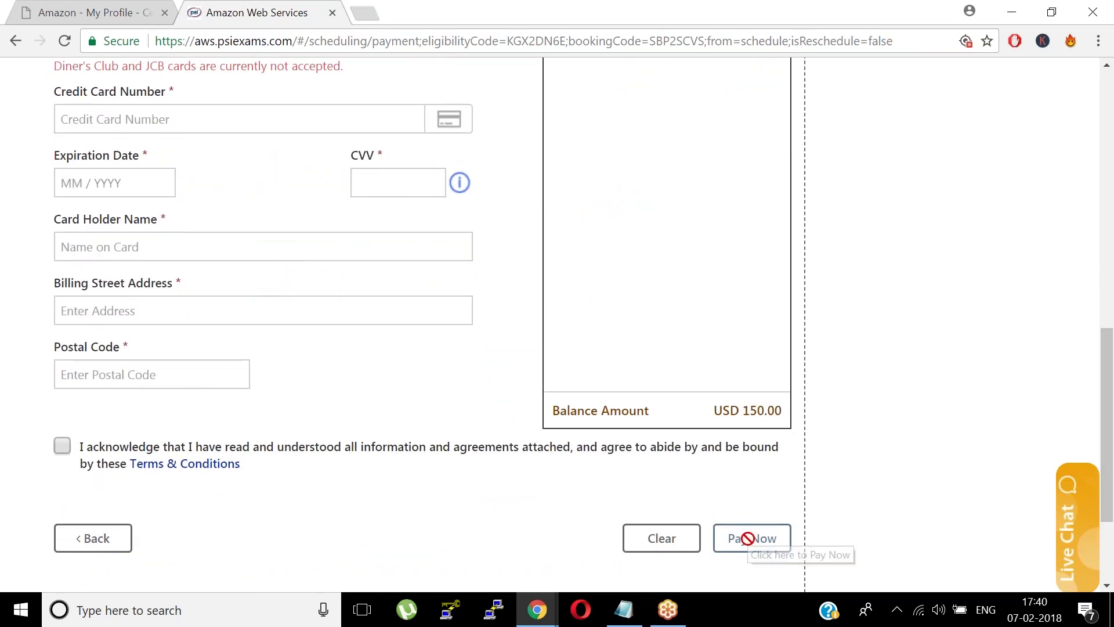
drag(1112, 429, 1082, 492)
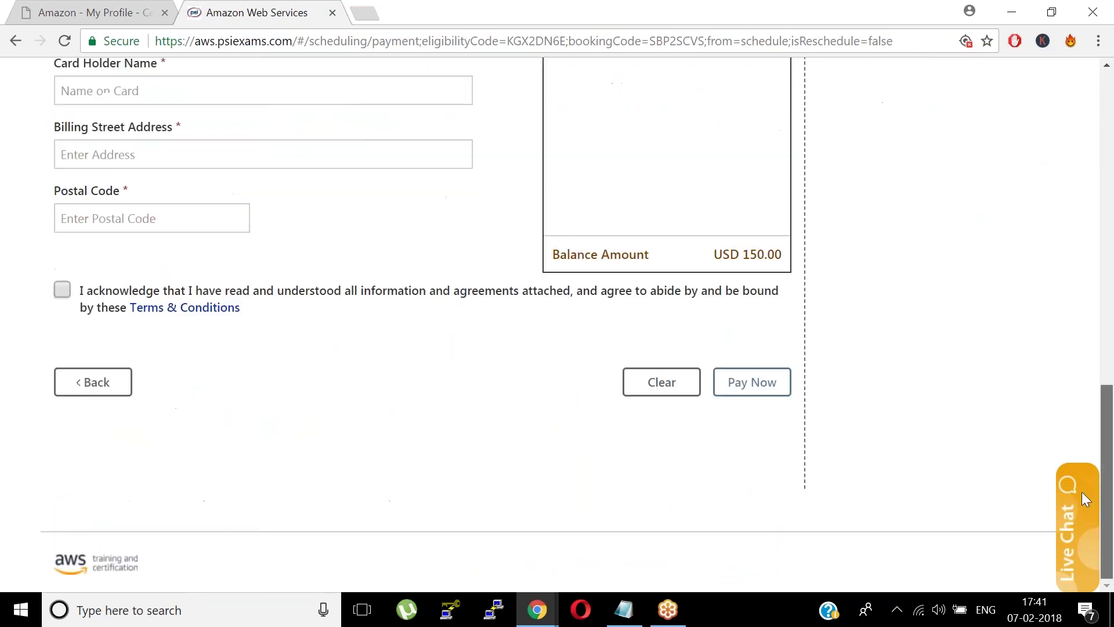